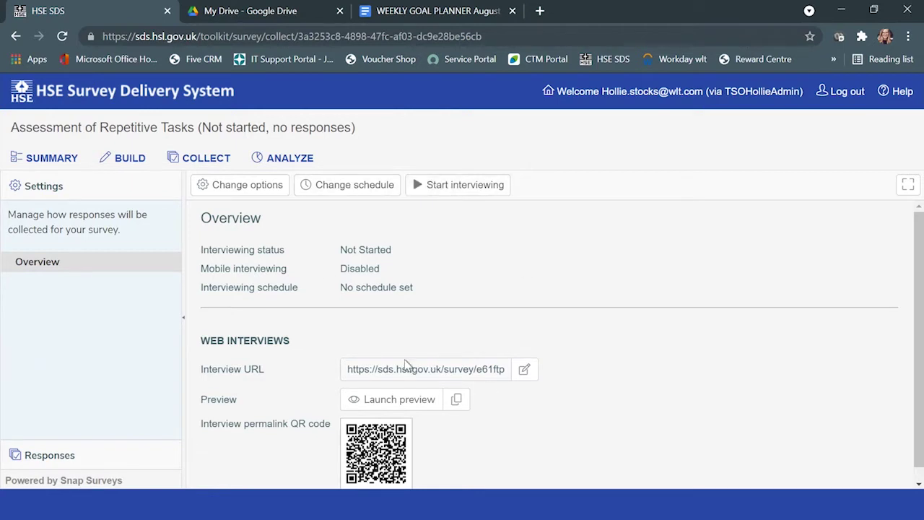
Step: Start changing the interview URL to 'testart', then cancel so the original address is kept
click(526, 369)
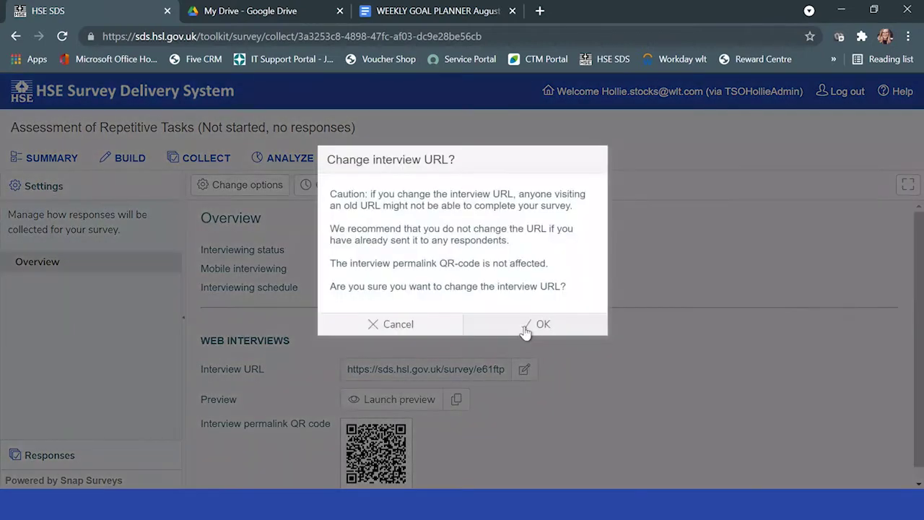
click(527, 329)
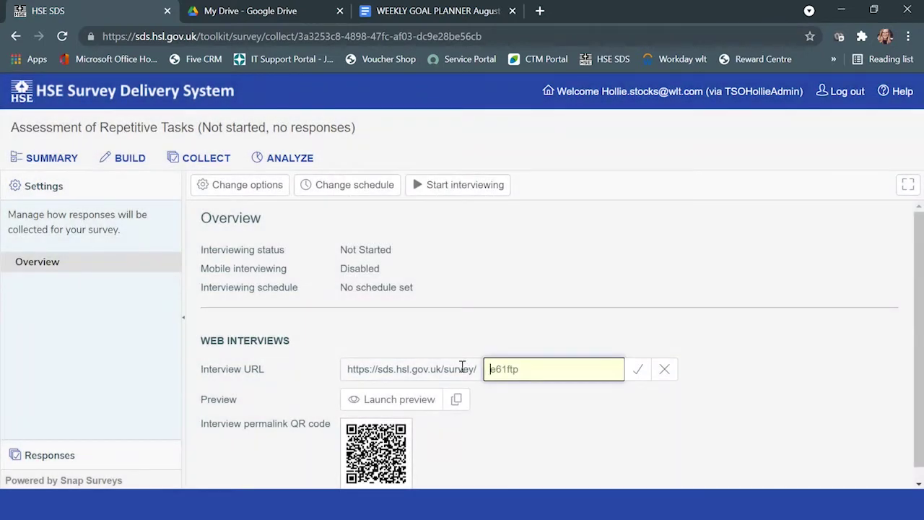
text(testart)
click(663, 369)
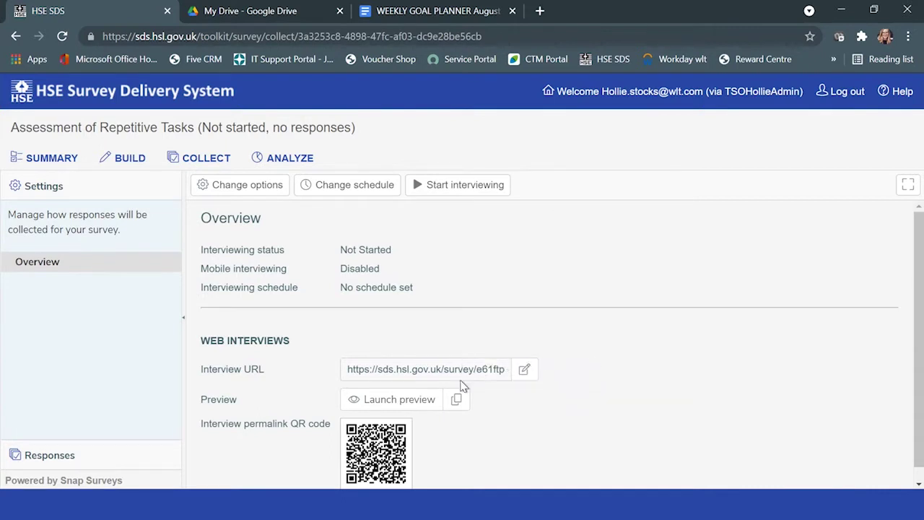
Step: Launch the survey preview, begin it, and move past the introduction to 'Before completing ART'
click(403, 401)
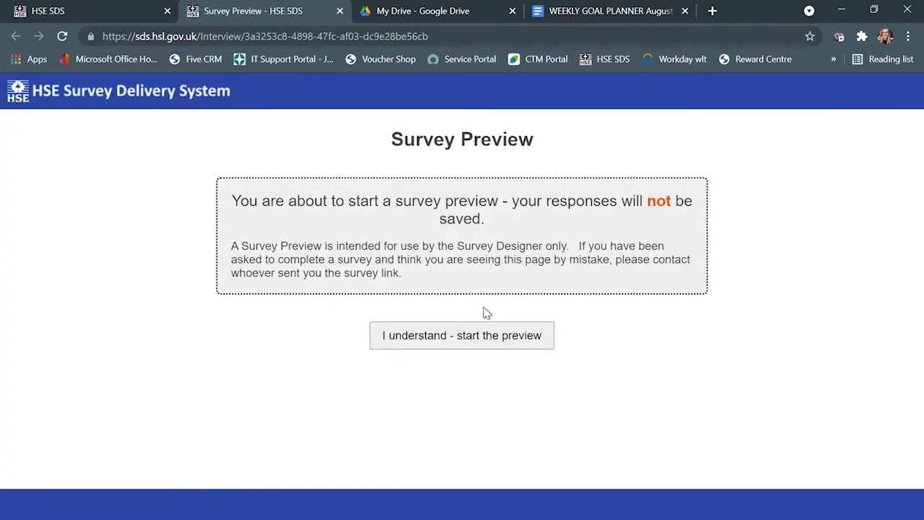
click(450, 336)
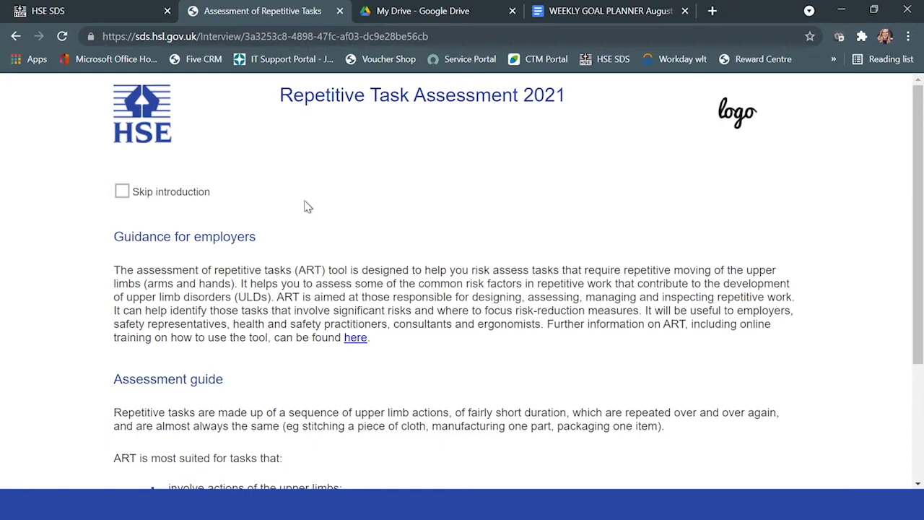
scroll(346, 284, down, 3)
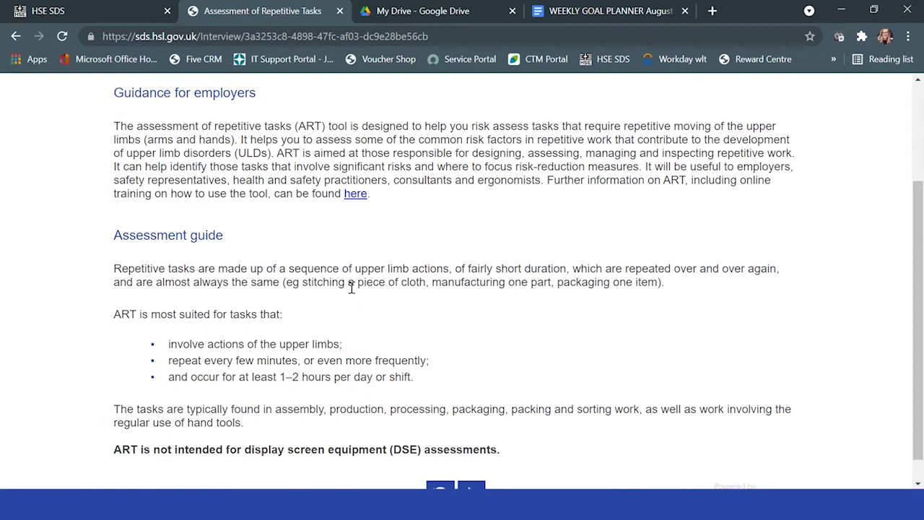
scroll(351, 285, down, 1)
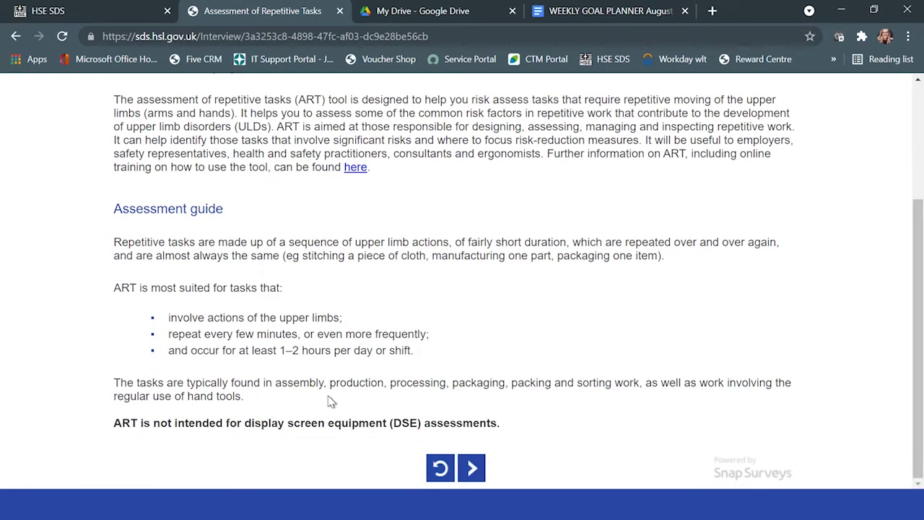
scroll(346, 316, up, 1)
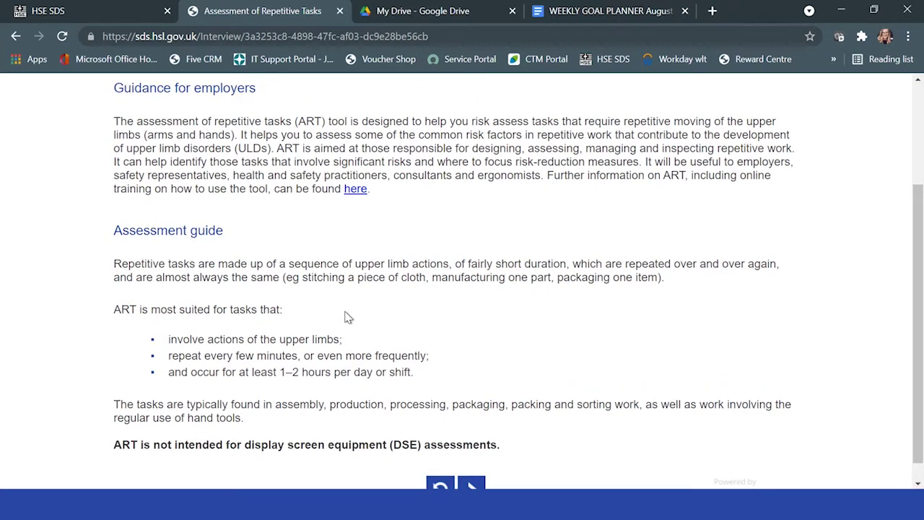
scroll(347, 317, up, 2)
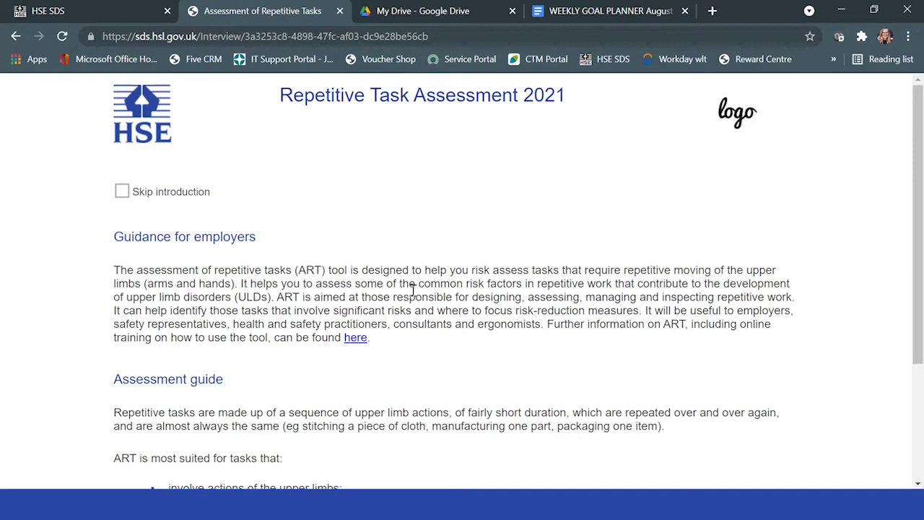
scroll(413, 289, down, 1)
scroll(413, 289, down, 4)
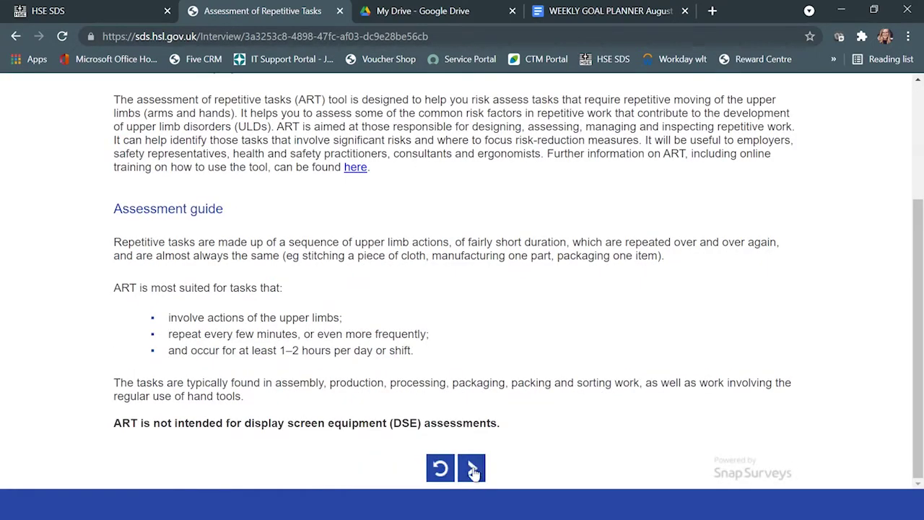
click(474, 471)
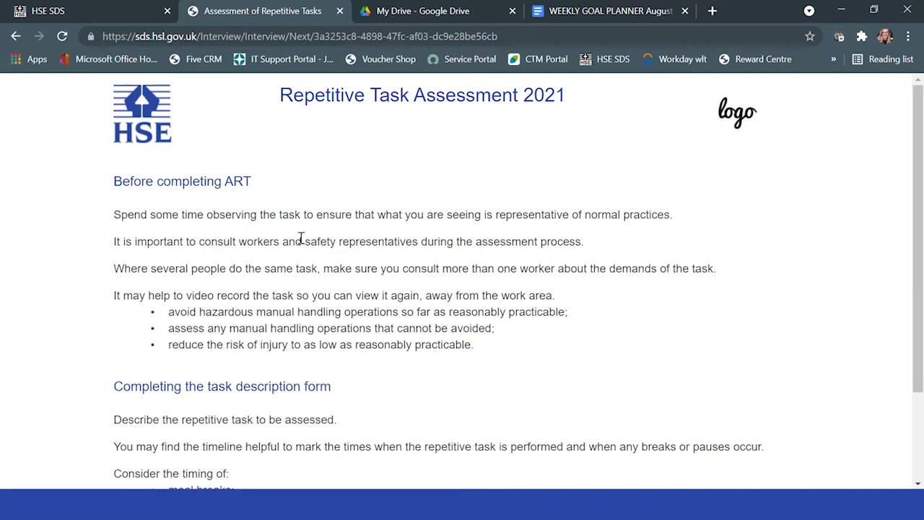
Step: Page through 'Before completing ART' and the assessment stages page to reach 'Taking action'
scroll(301, 238, down, 1)
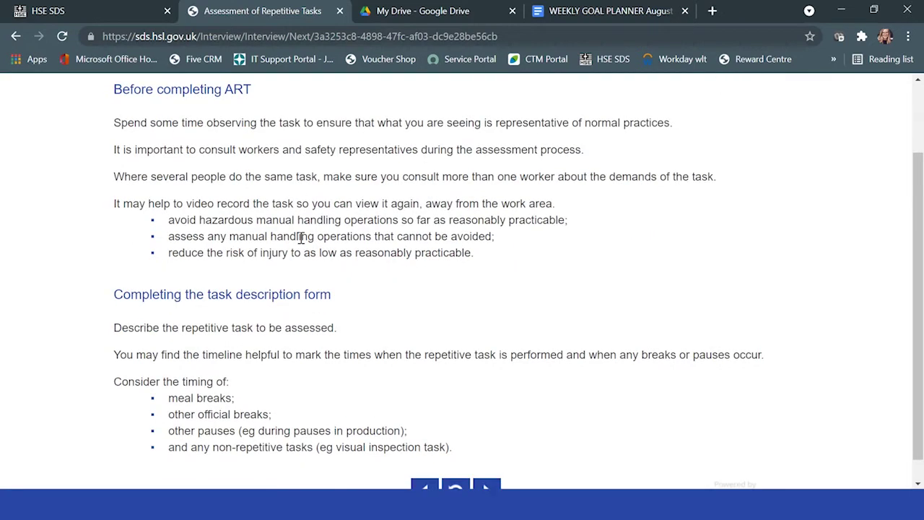
scroll(335, 332, down, 1)
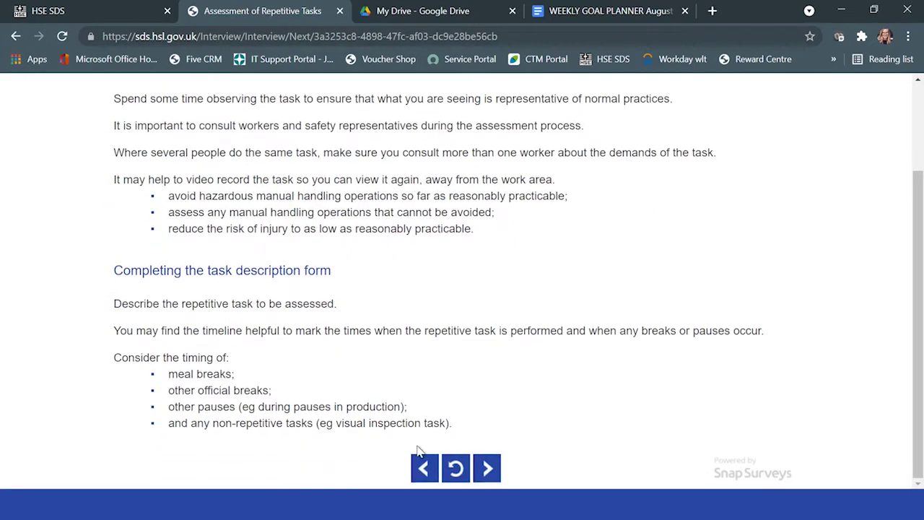
click(488, 469)
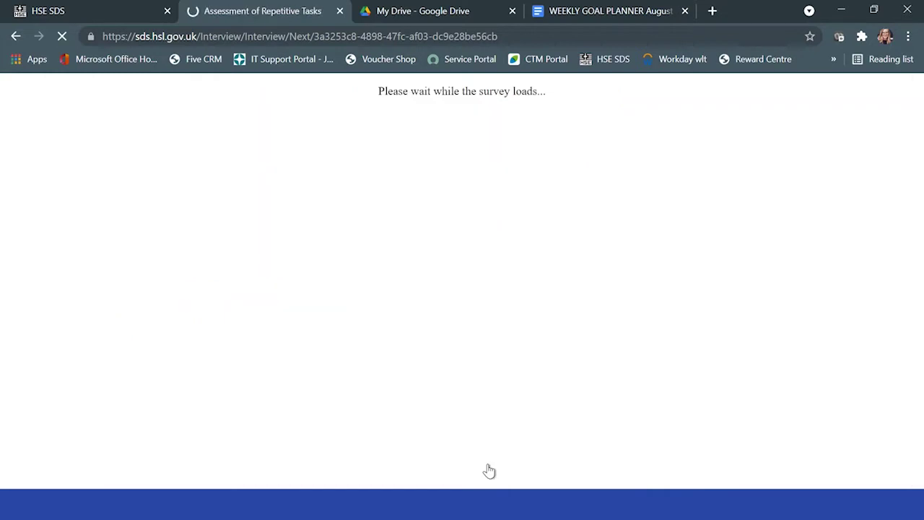
scroll(375, 270, down, 3)
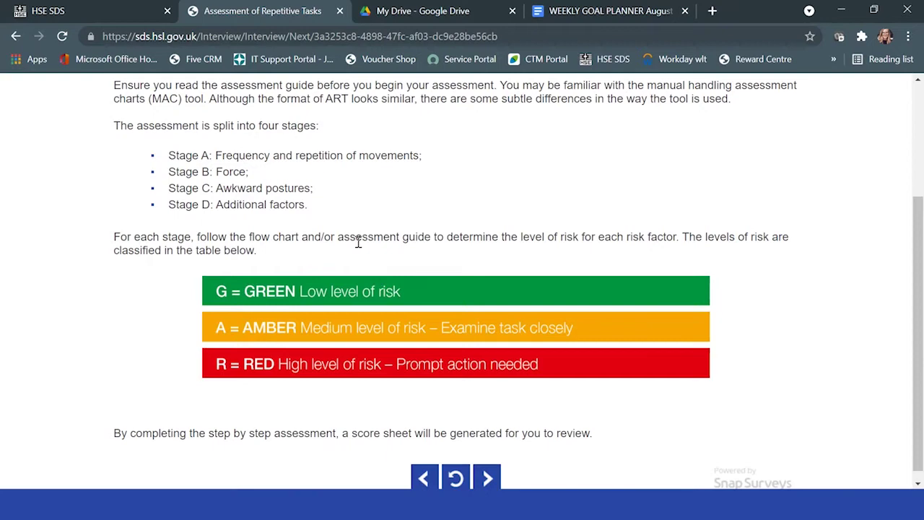
scroll(358, 246, down, 1)
click(489, 474)
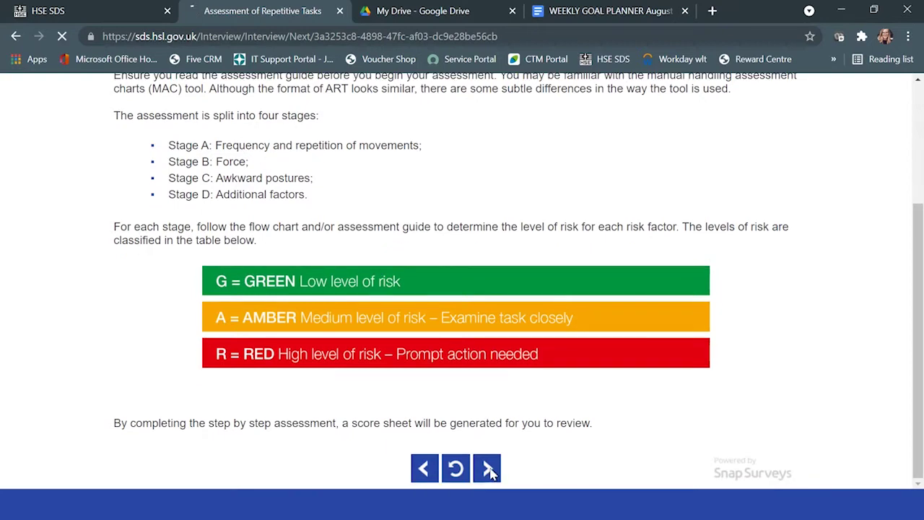
scroll(489, 473, down, 2)
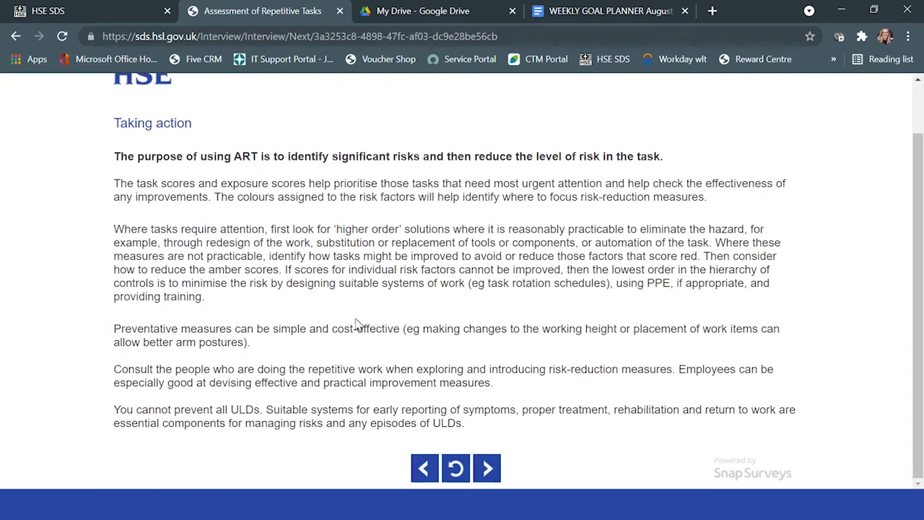
Step: On the task description form, choose an assessor, site Norwich and department Warehouse
click(486, 468)
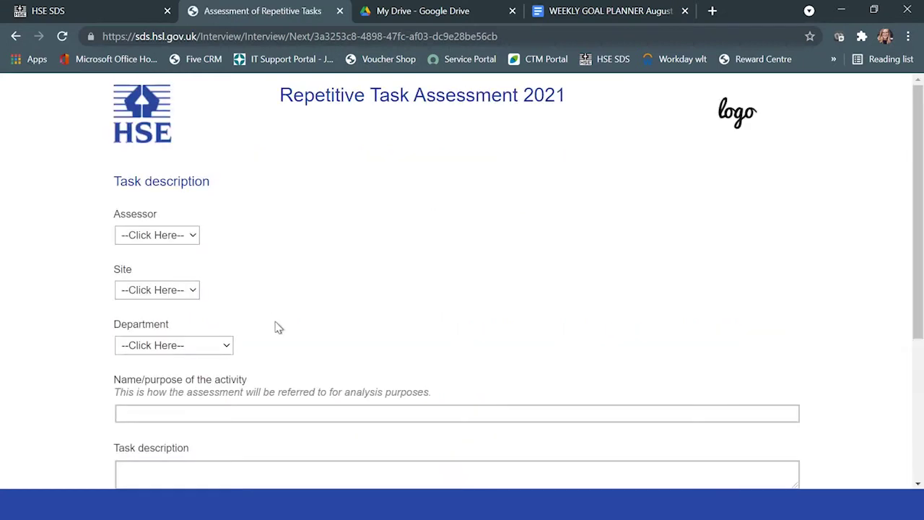
click(197, 236)
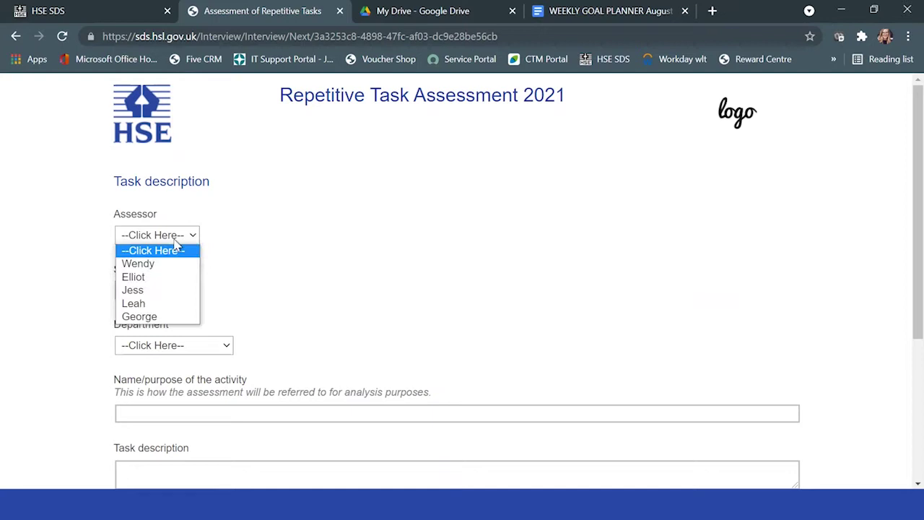
click(154, 316)
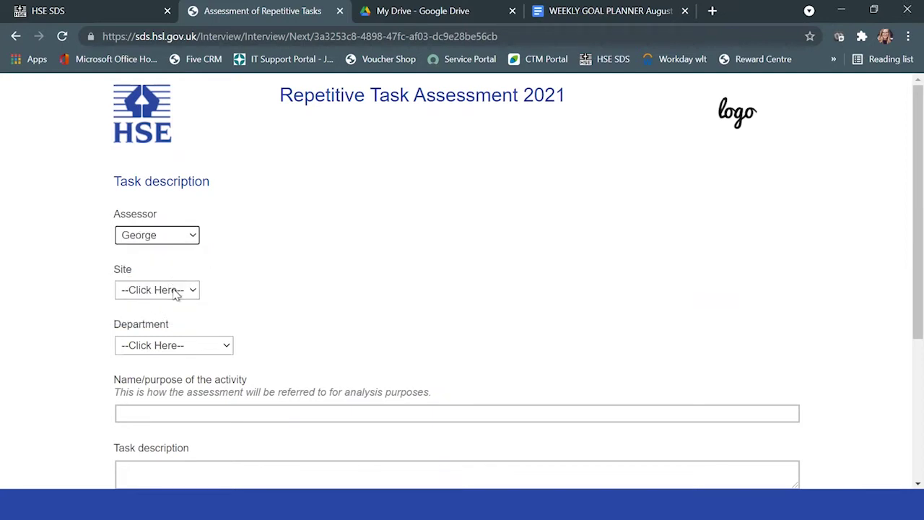
click(175, 292)
click(158, 320)
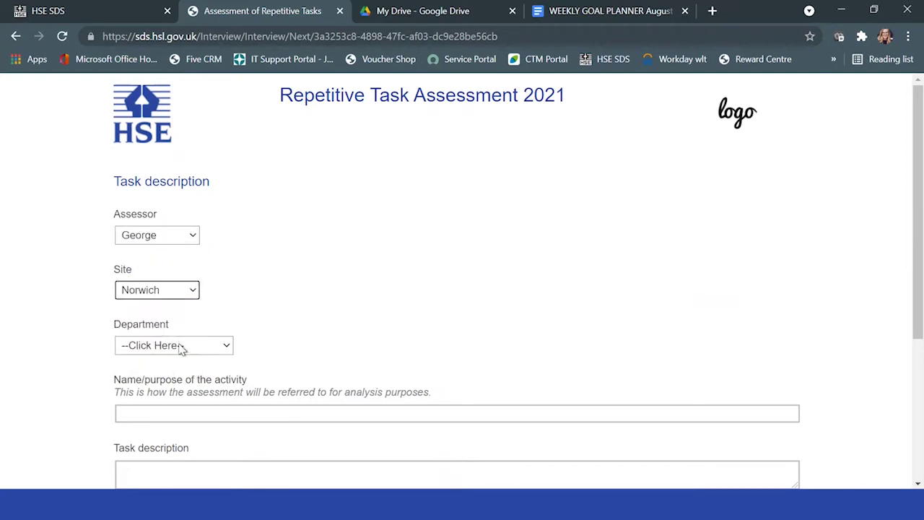
click(182, 346)
click(161, 387)
scroll(259, 354, down, 2)
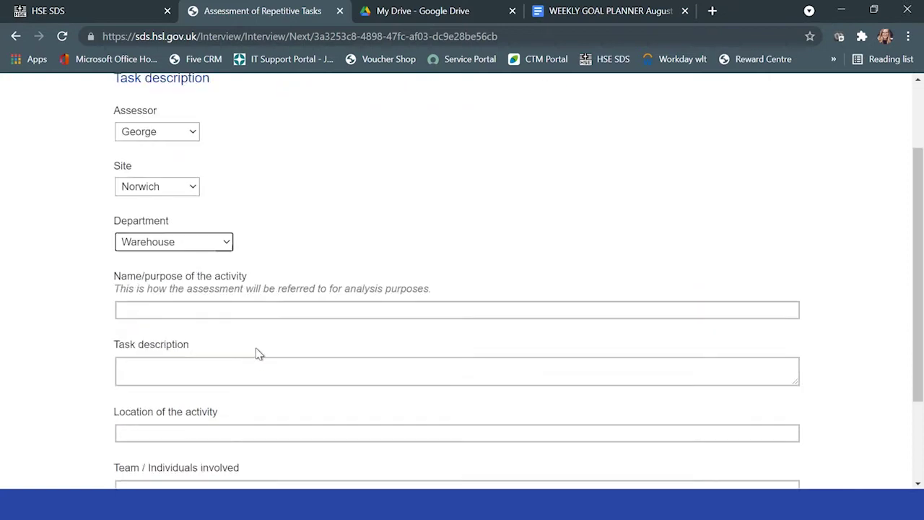
Step: Enter the activity name 'Stock motion moving lots of items from one section to another'
click(245, 268)
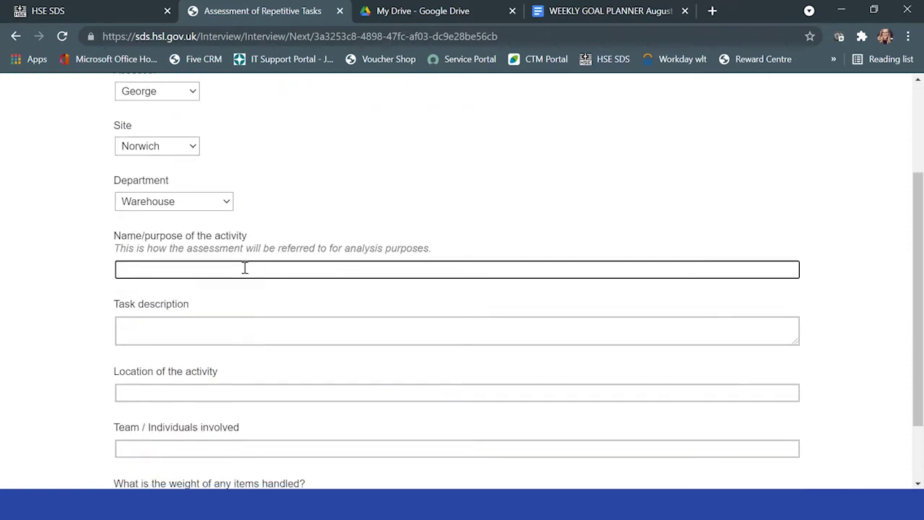
text(Stock motion)
text(moving lots)
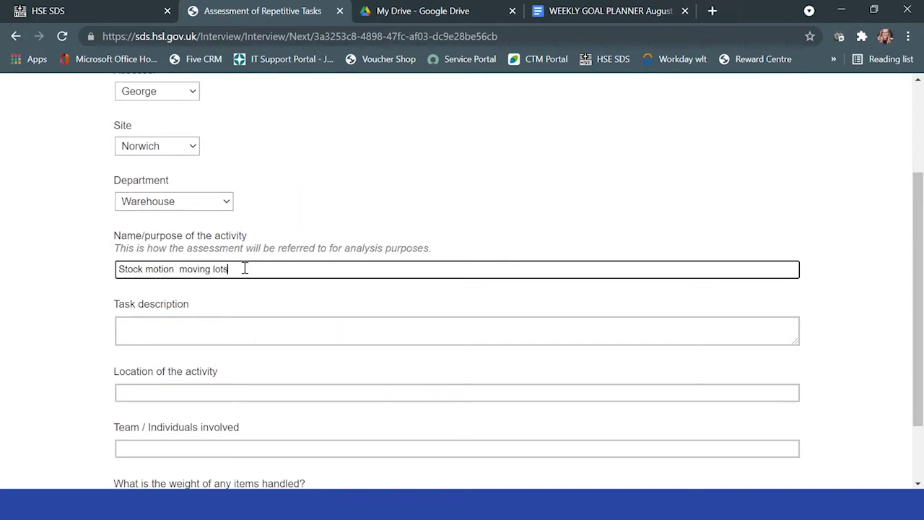
text( of items)
text( from one s)
text(ection to another)
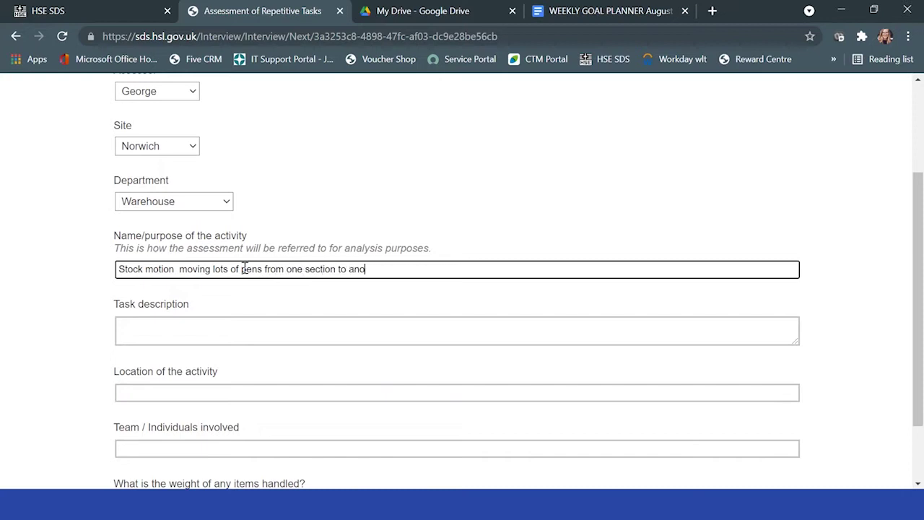
Step: Append '(goodybags)' to the activity name and enter task description 'motions from left to right'
click(209, 322)
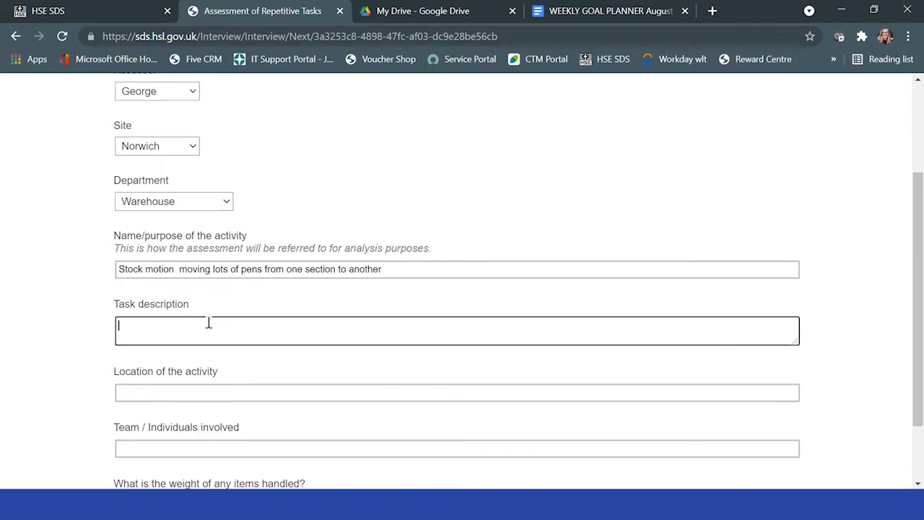
click(421, 269)
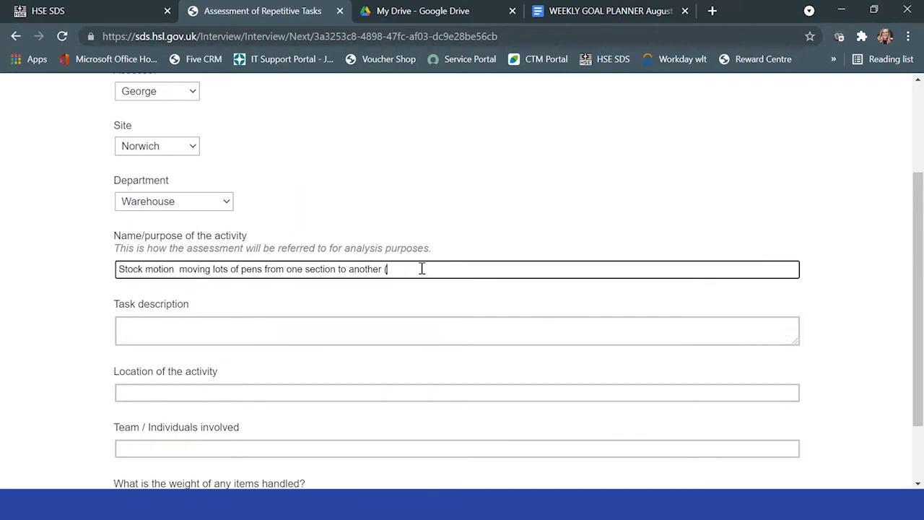
text((goodybags))
click(311, 326)
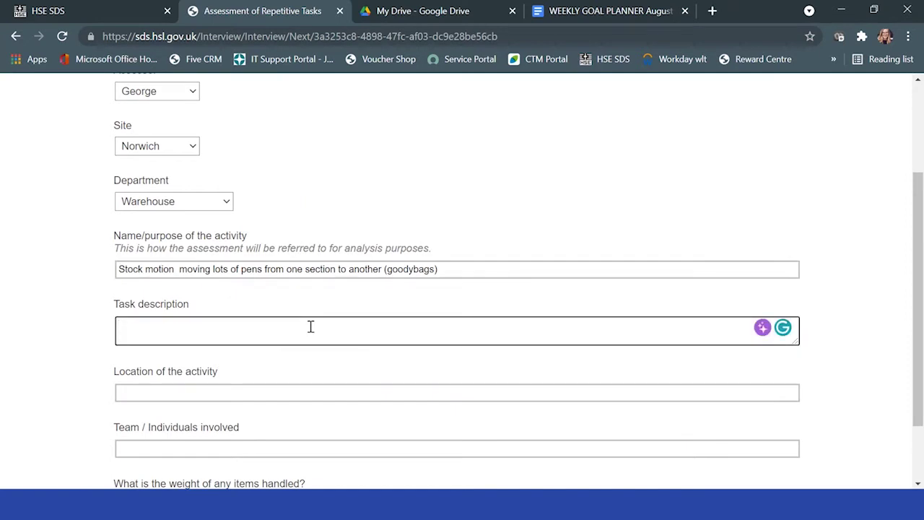
scroll(310, 327, up, 2)
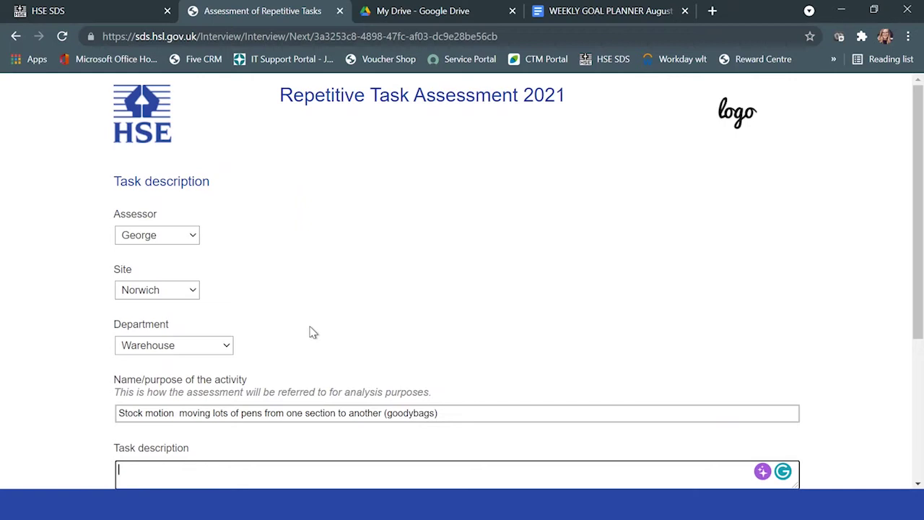
scroll(344, 264, down, 2)
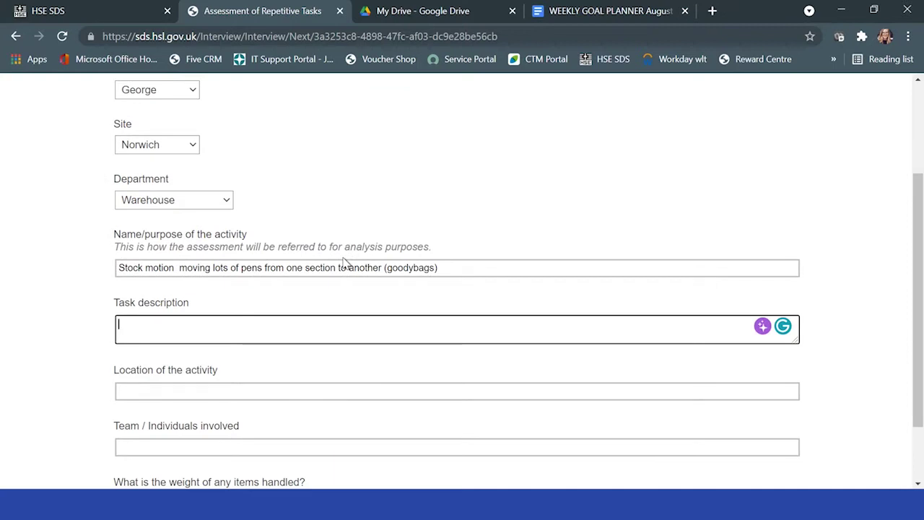
text(motions from left to right)
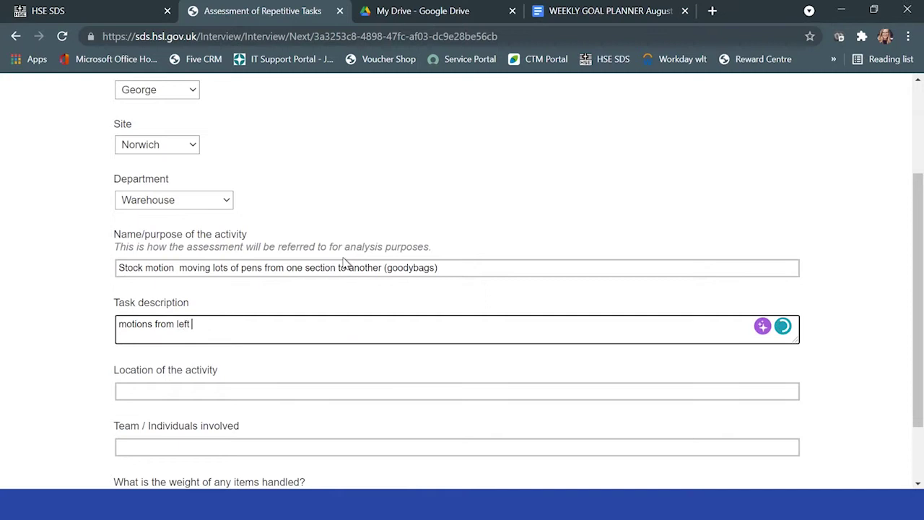
Step: Fill in location 'Warehouse 2' and the team member's name
click(169, 392)
text(Wareh)
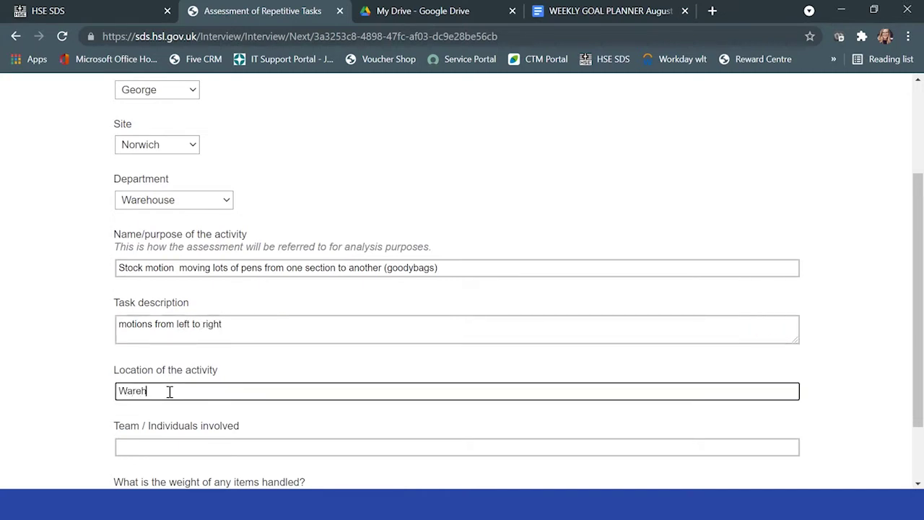
text(ouse 2)
scroll(280, 370, down, 2)
click(222, 363)
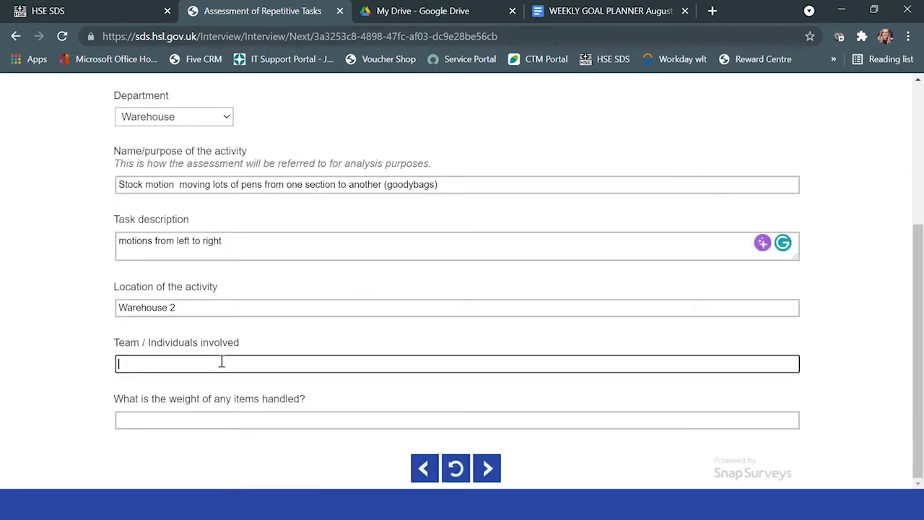
text(Max)
Step: Enter the weight of items handled as 5kg
click(194, 413)
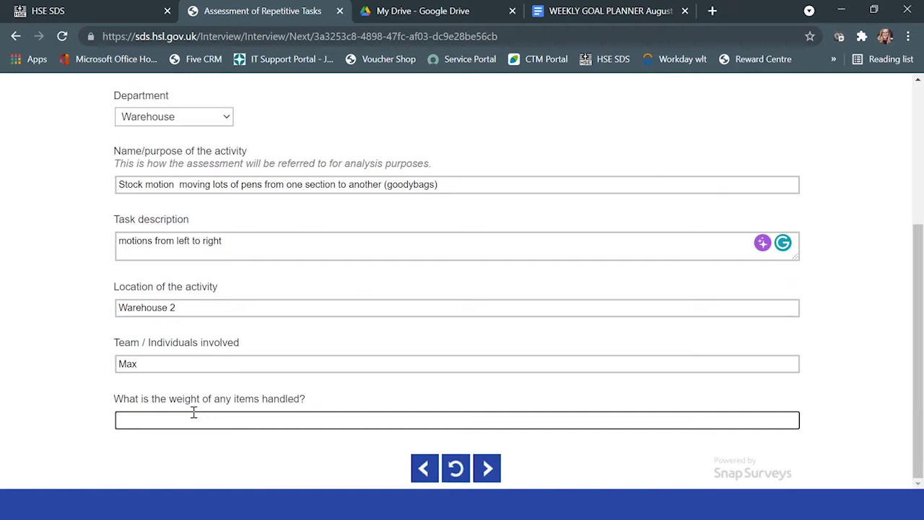
text(20kp)
key(BackSpace)
text(g)
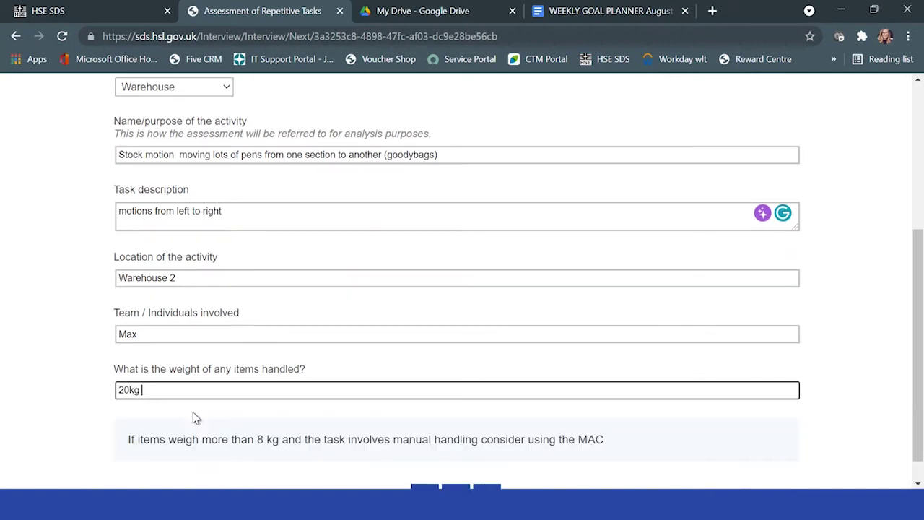
key(BackSpace)
key(BackSpace)
key(BackSpace)
key(BackSpace)
text(5kg)
scroll(365, 362, down, 1)
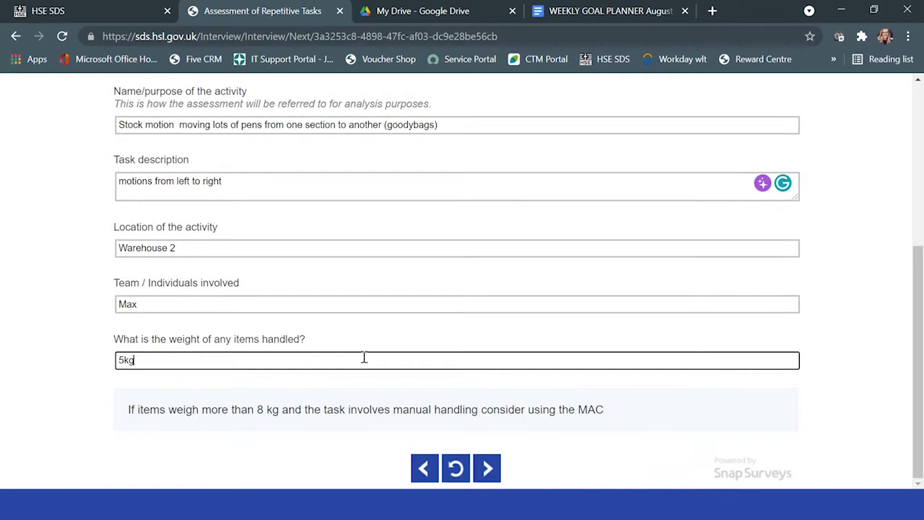
Step: On the next page, mark both body sides as involved and set production rate to 120
click(489, 468)
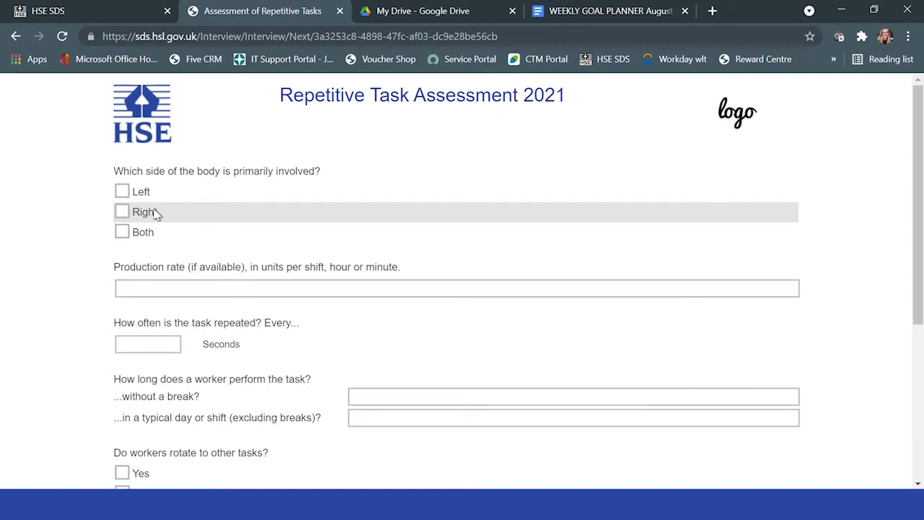
click(122, 233)
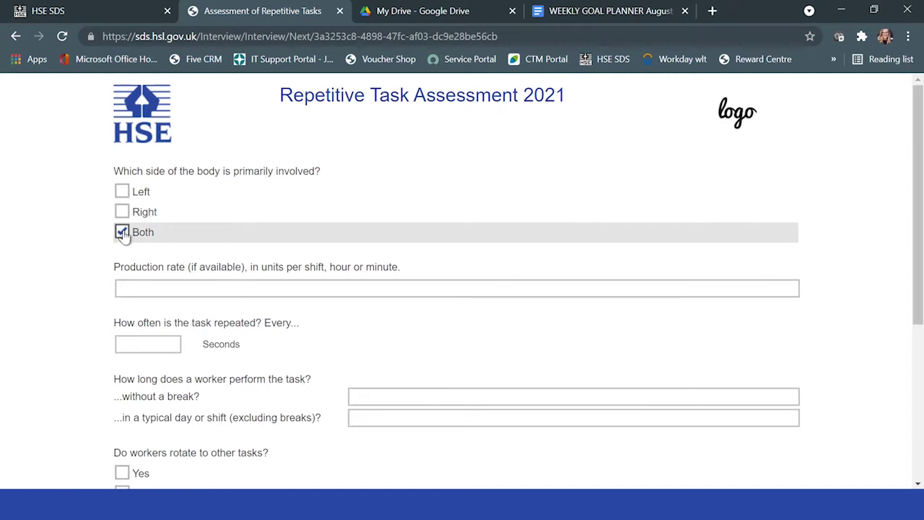
click(253, 294)
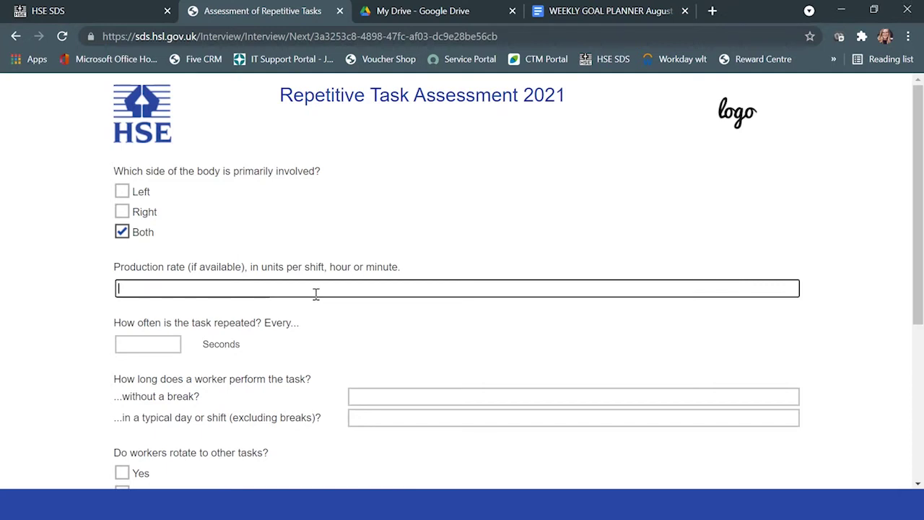
text(120)
click(416, 341)
Step: Record the task repeating every 30 seconds and running 30 mins without a break
click(142, 345)
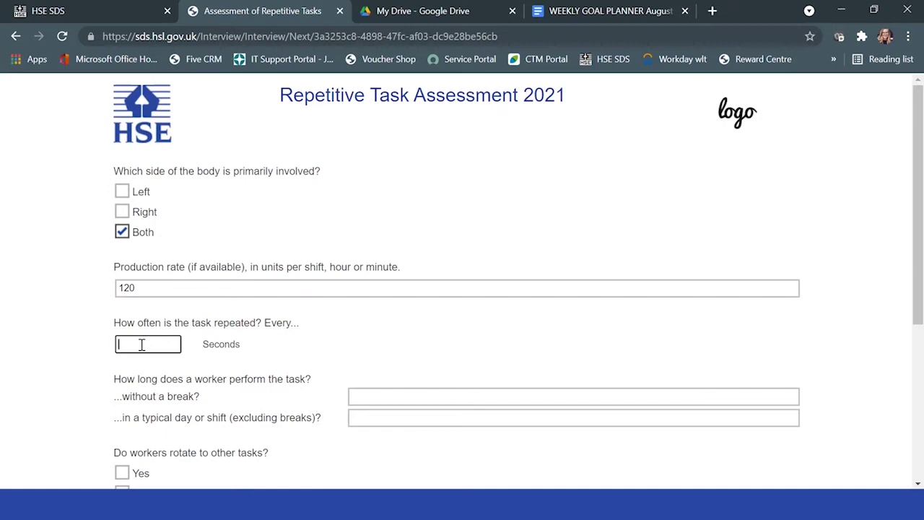
text(30)
click(402, 397)
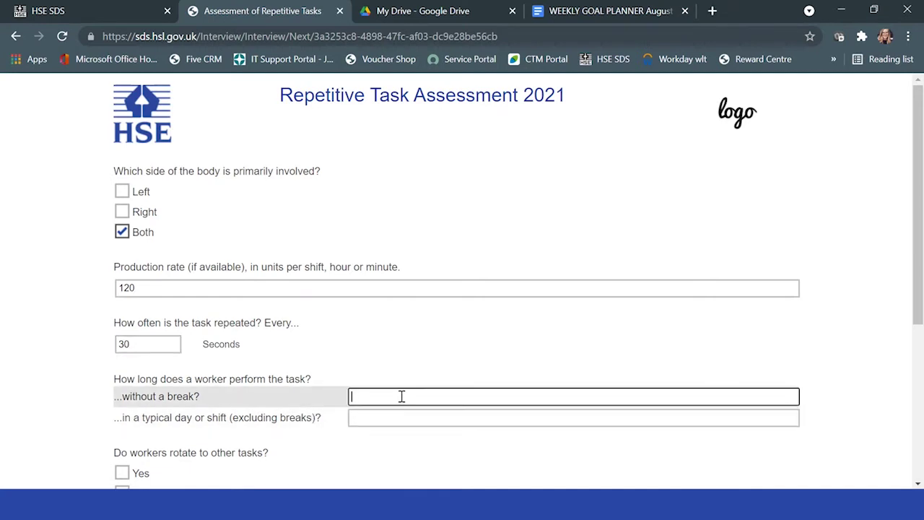
text(5)
key(BackSpace)
text(30 mins)
click(419, 417)
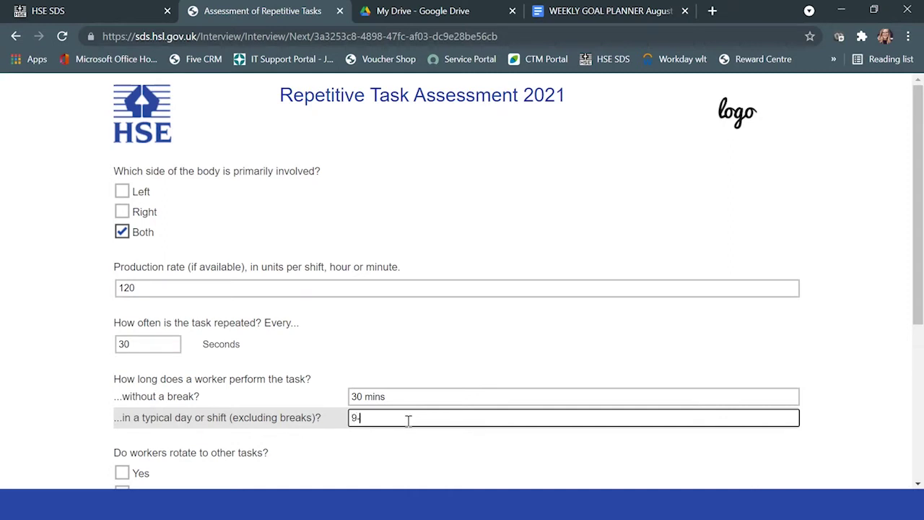
Step: Answer Yes to rotation, describing moving to the next task after an hour, and continue
scroll(477, 354, down, 2)
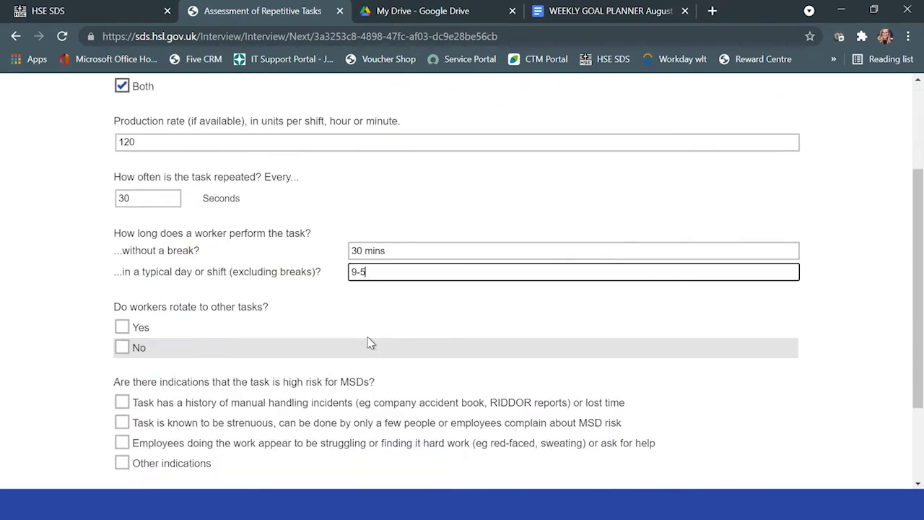
click(122, 328)
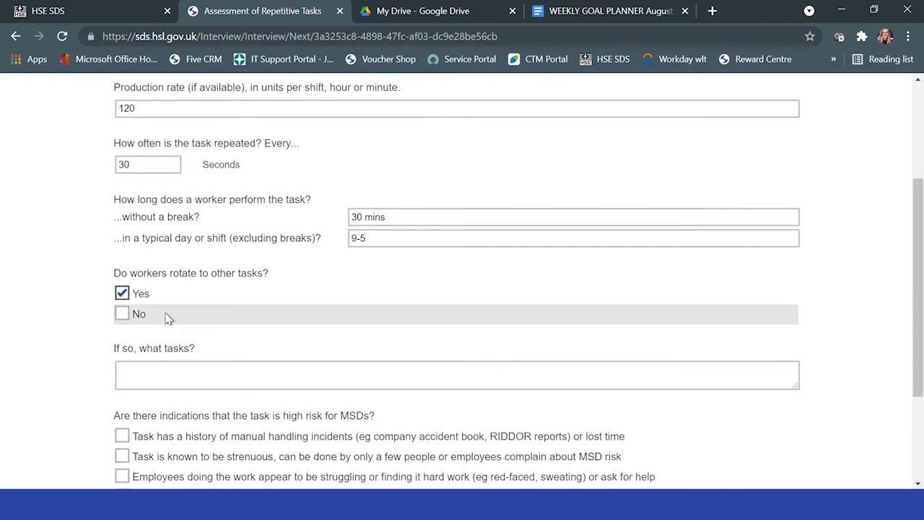
click(172, 369)
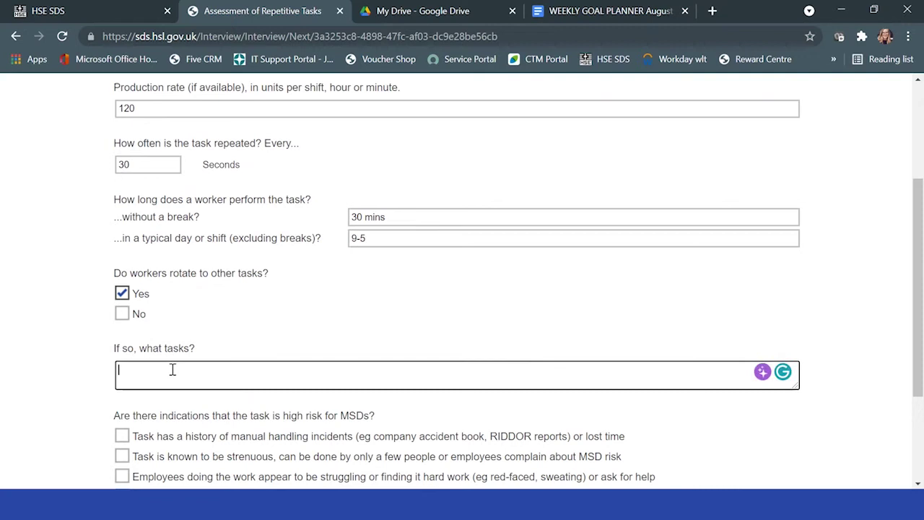
text(task performed for an)
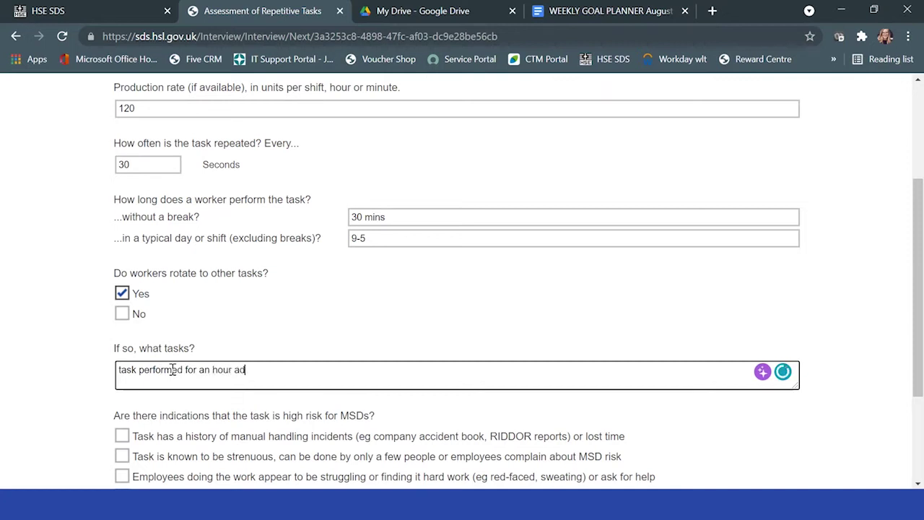
text( hour and them move to)
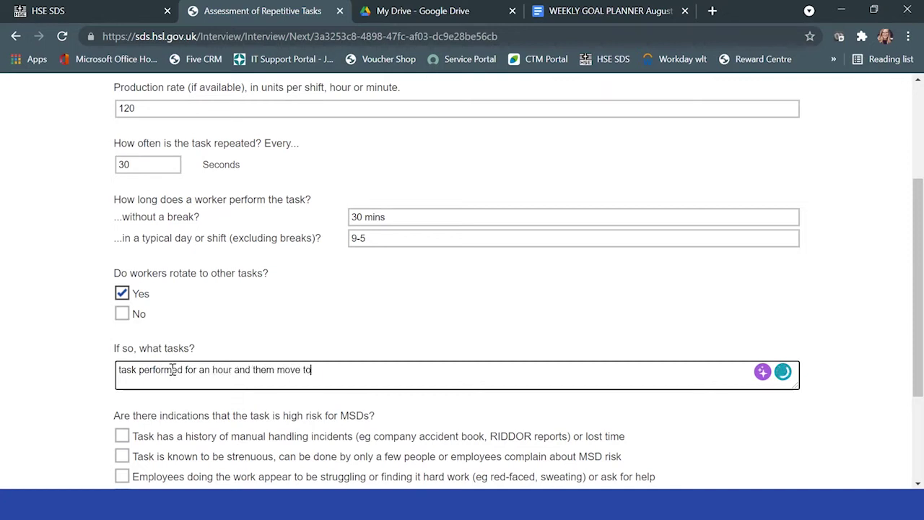
text( the next task.)
scroll(210, 353, down, 3)
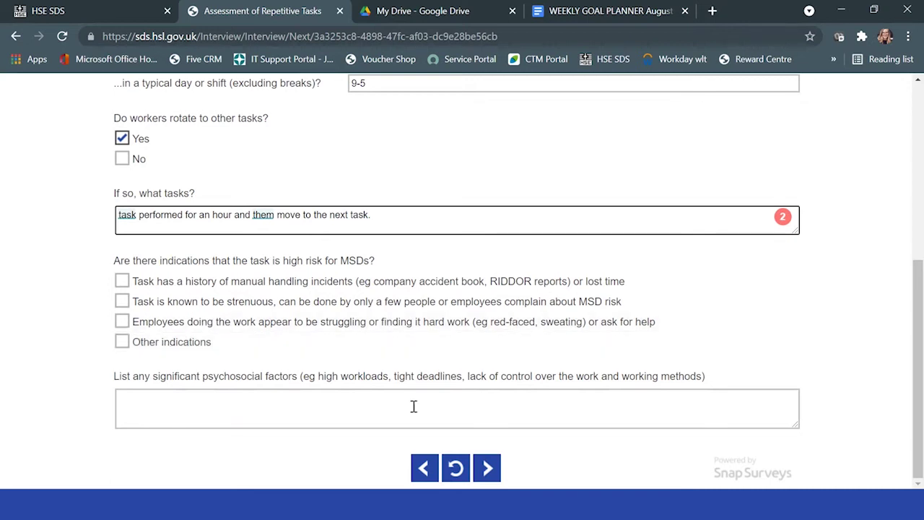
click(488, 468)
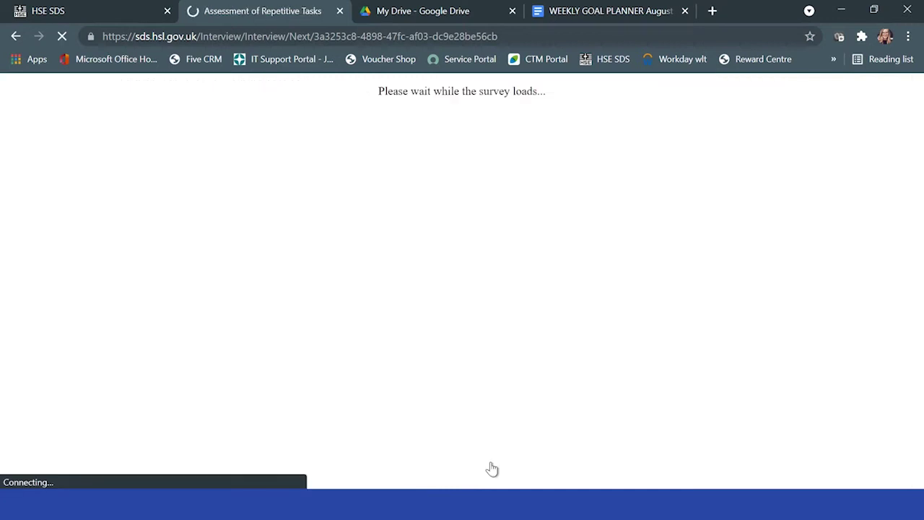
Step: Score left-arm movements as frequent (3) and right-arm movements as infrequent (0)
scroll(376, 199, down, 1)
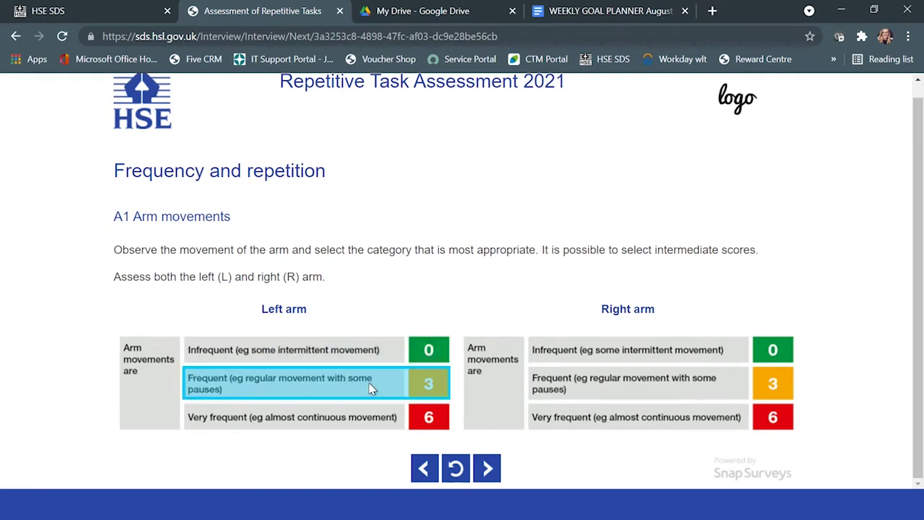
click(316, 382)
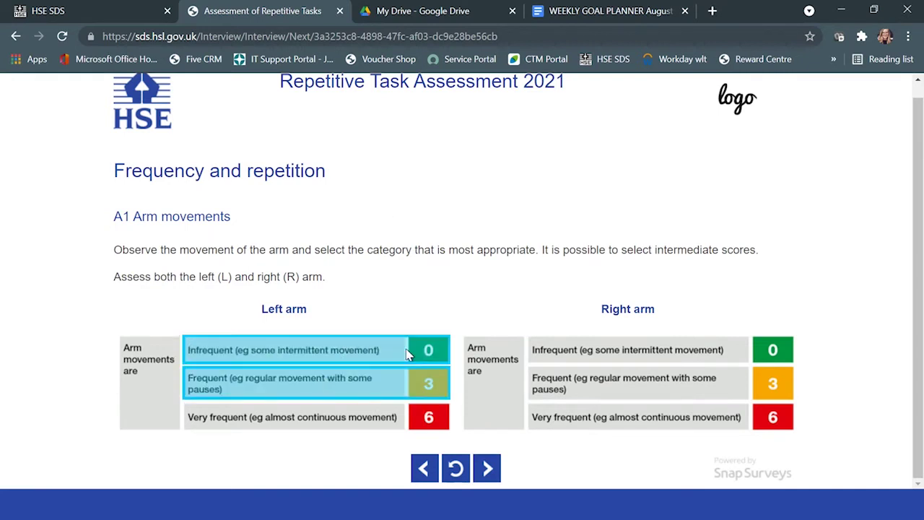
click(613, 354)
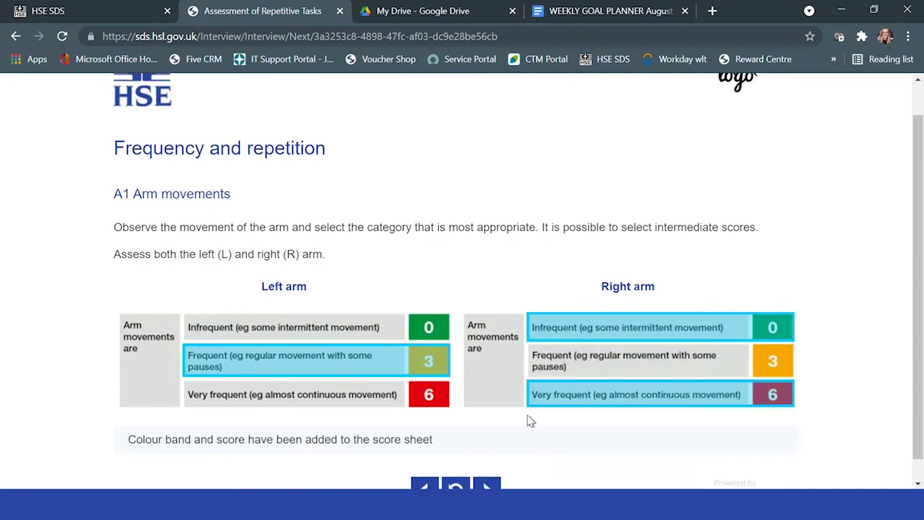
click(483, 484)
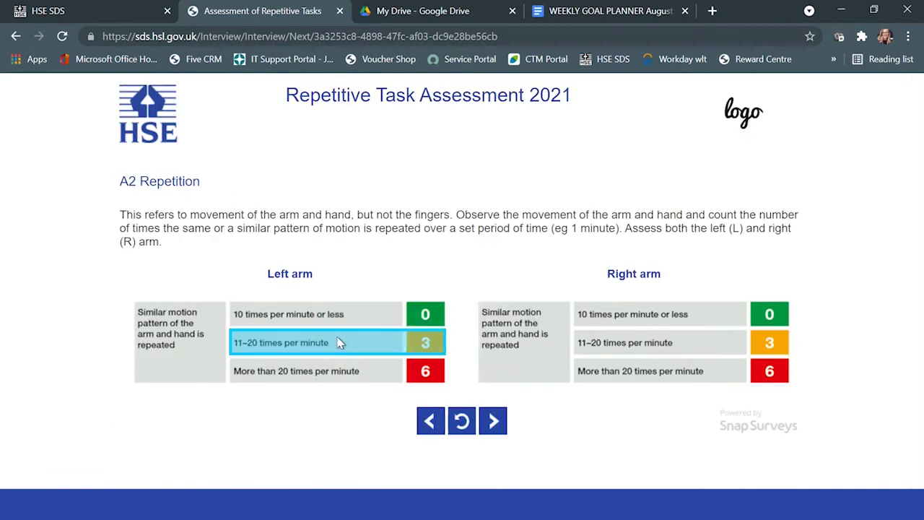
Step: Rate arm repetition as 11–20 times per minute and score force as A2
click(661, 341)
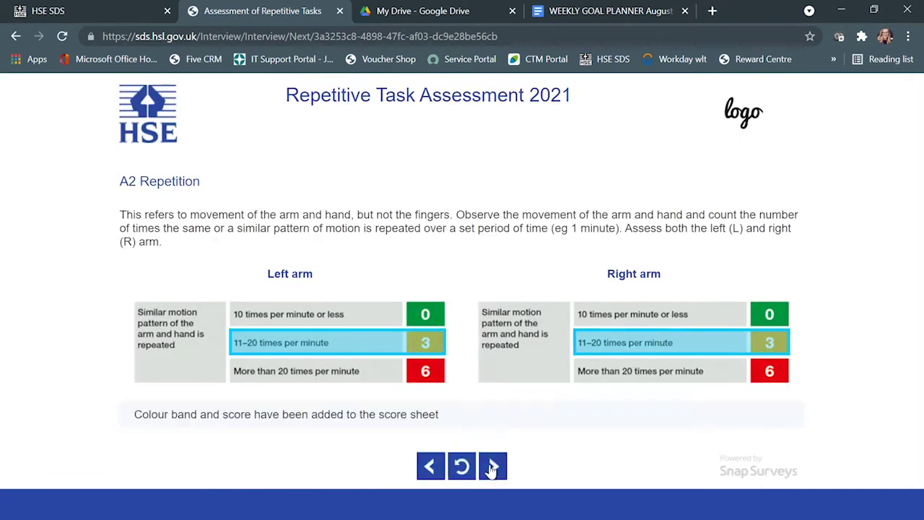
click(493, 467)
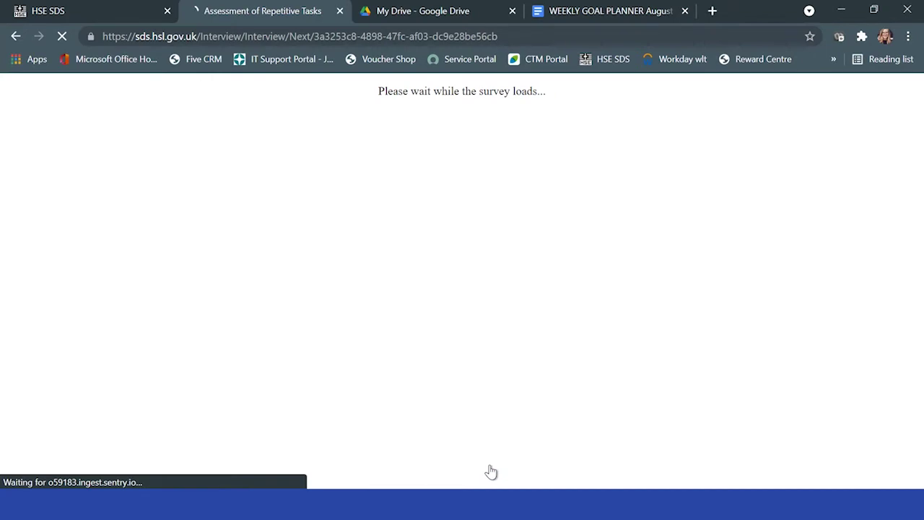
scroll(464, 325, down, 6)
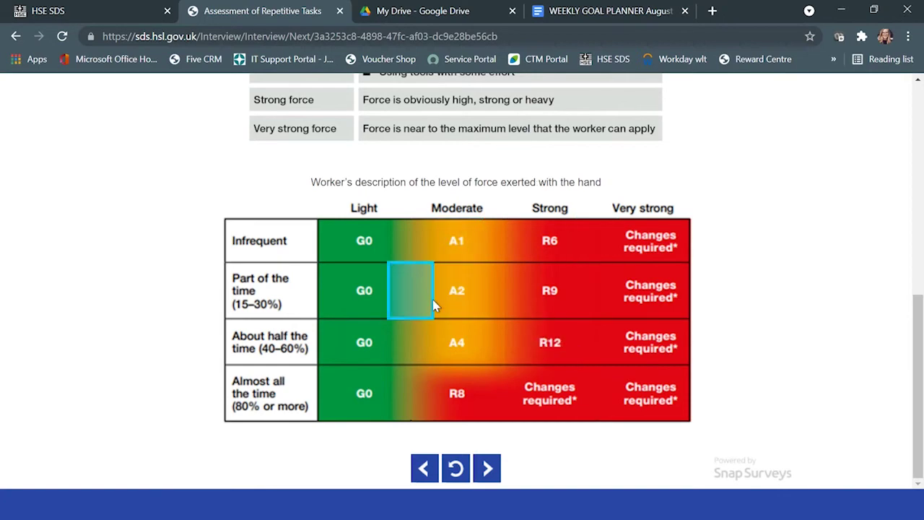
click(459, 292)
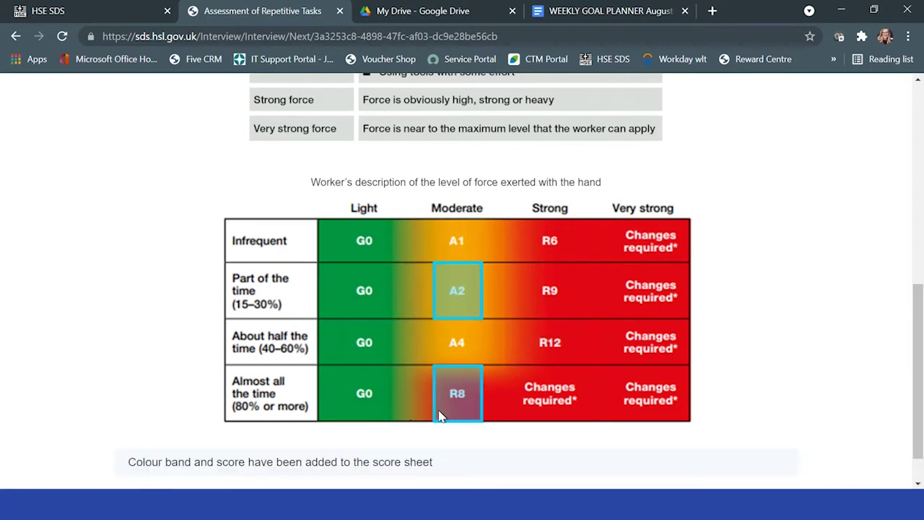
scroll(439, 414, down, 1)
Step: Score head/neck bent or twisted over half the time (2) and back bent part of the time (1)
click(486, 469)
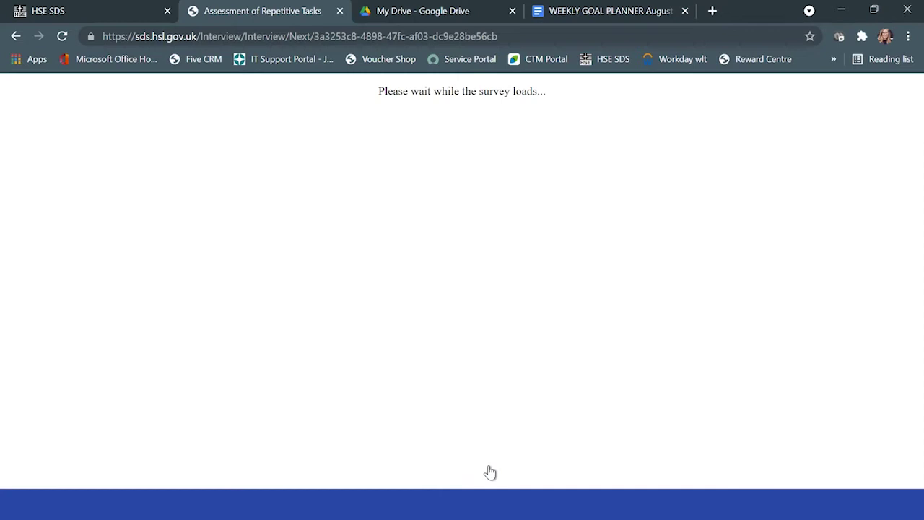
scroll(352, 173, down, 1)
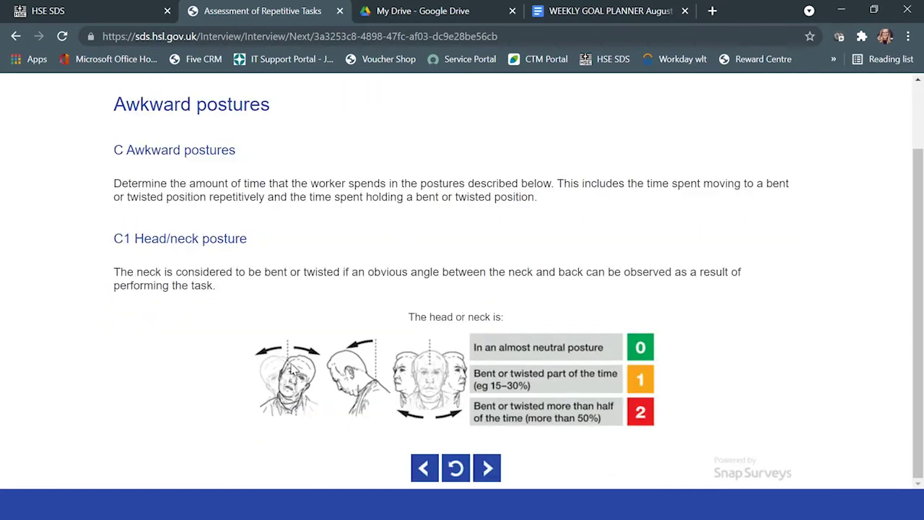
click(582, 413)
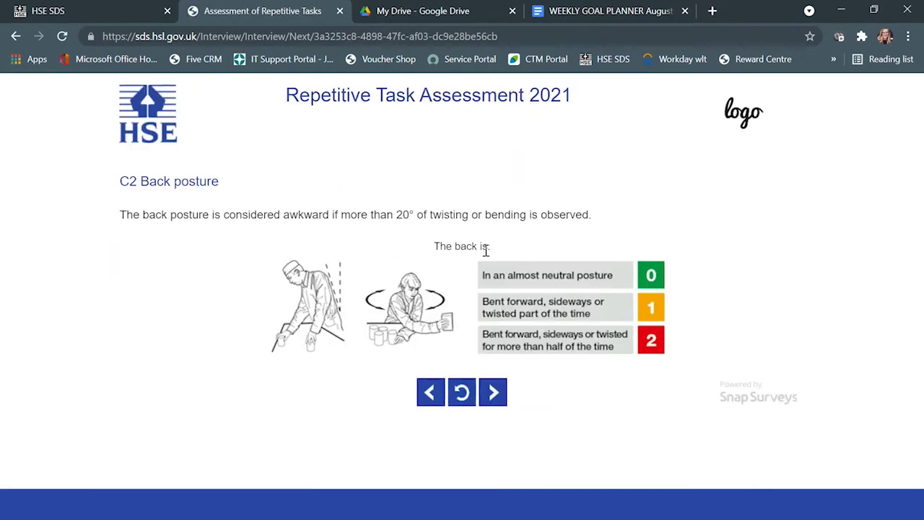
click(527, 322)
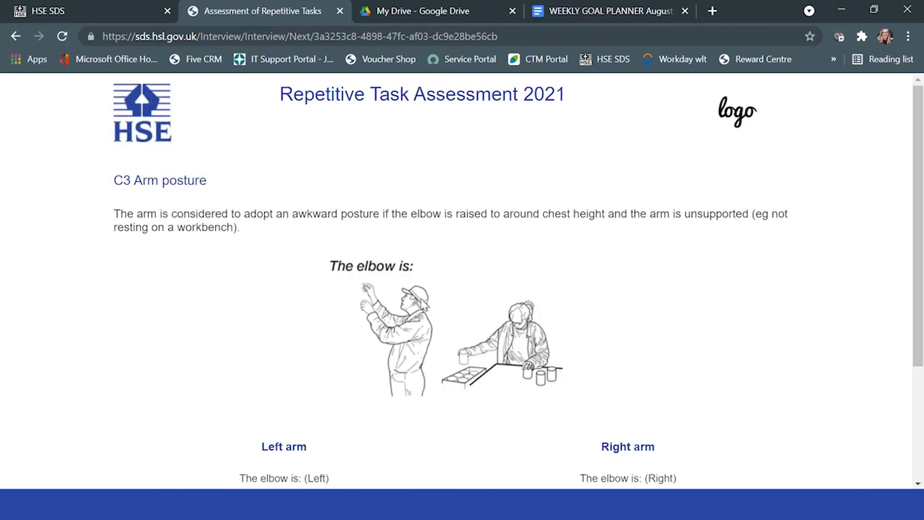
Step: Score the right elbow as raised away part of the time (2)
scroll(361, 369, down, 3)
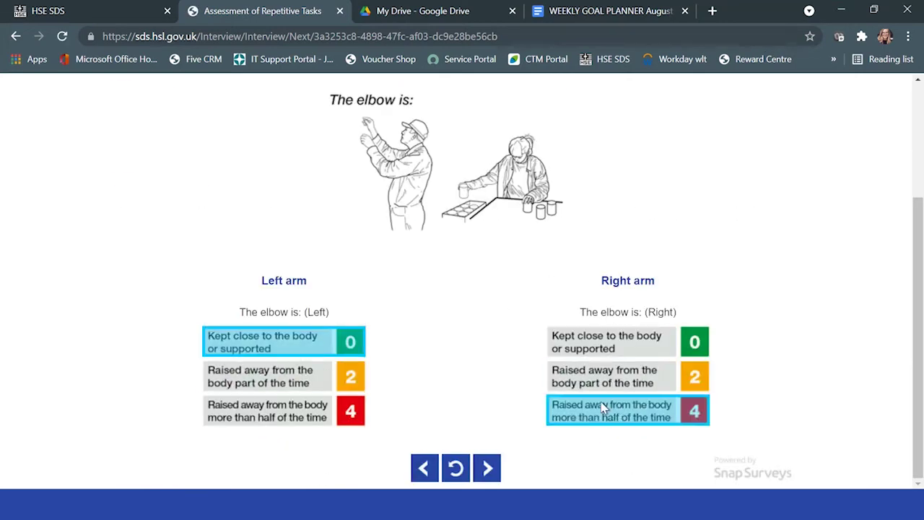
click(614, 381)
click(488, 486)
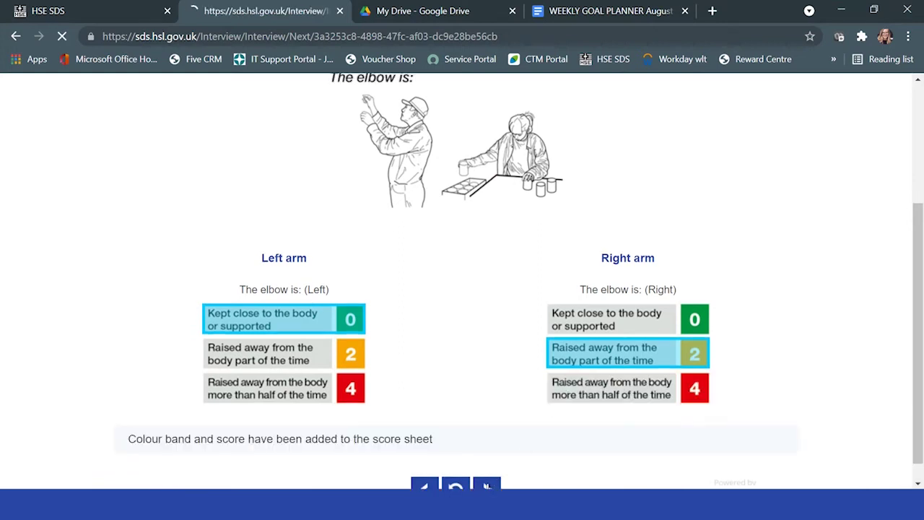
Step: Rate the left wrist bent part of the time and the right wrist almost straight
scroll(410, 273, down, 1)
scroll(410, 273, down, 2)
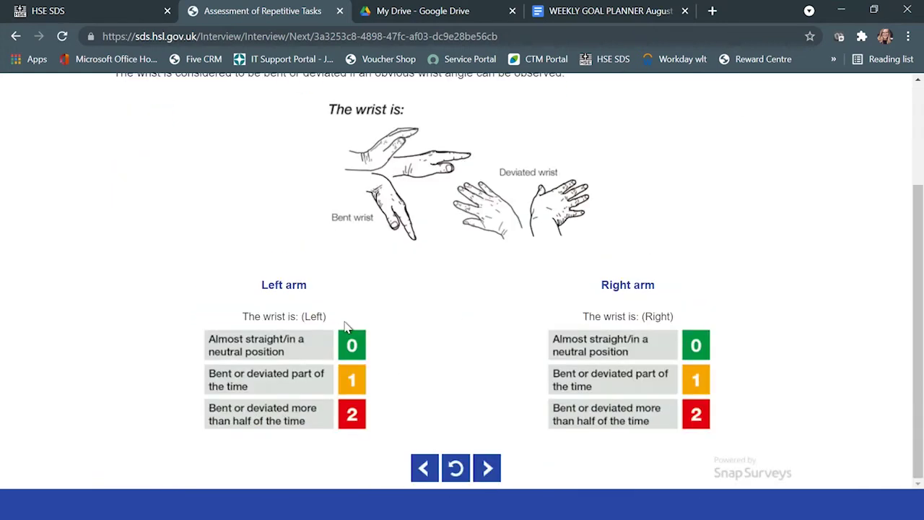
click(304, 376)
click(658, 342)
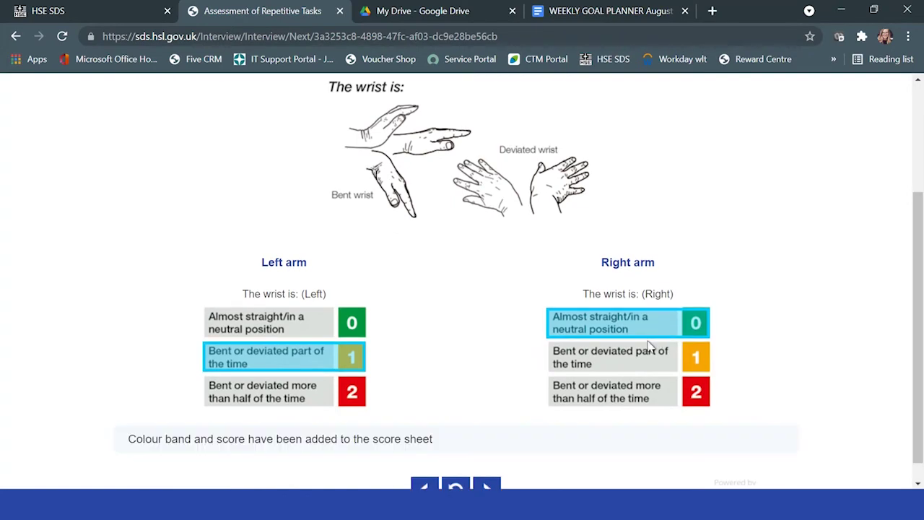
click(486, 485)
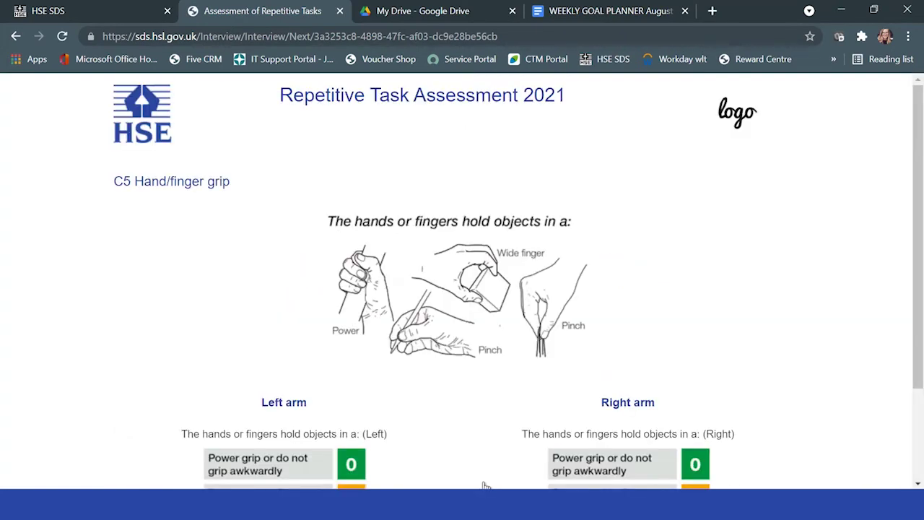
Step: Score grip as left pinch more than half the time and right pinch part of the time
scroll(283, 394, down, 2)
click(278, 413)
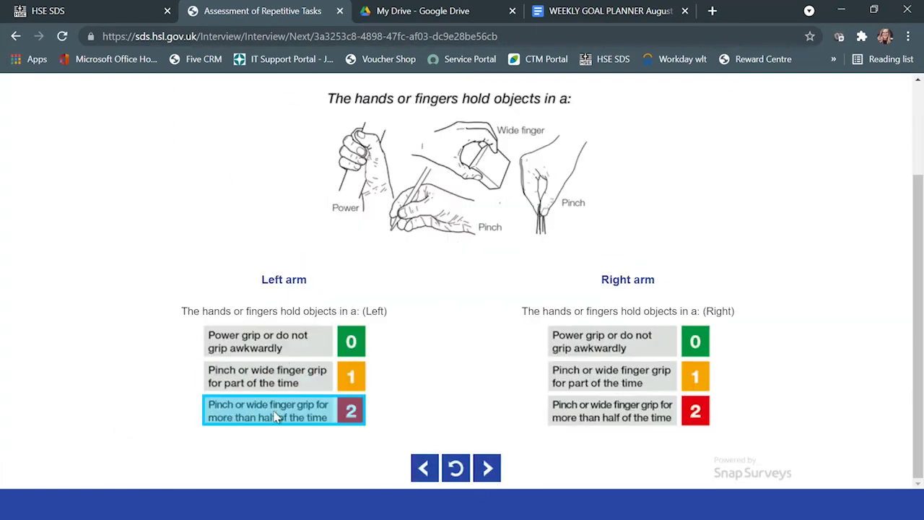
click(592, 390)
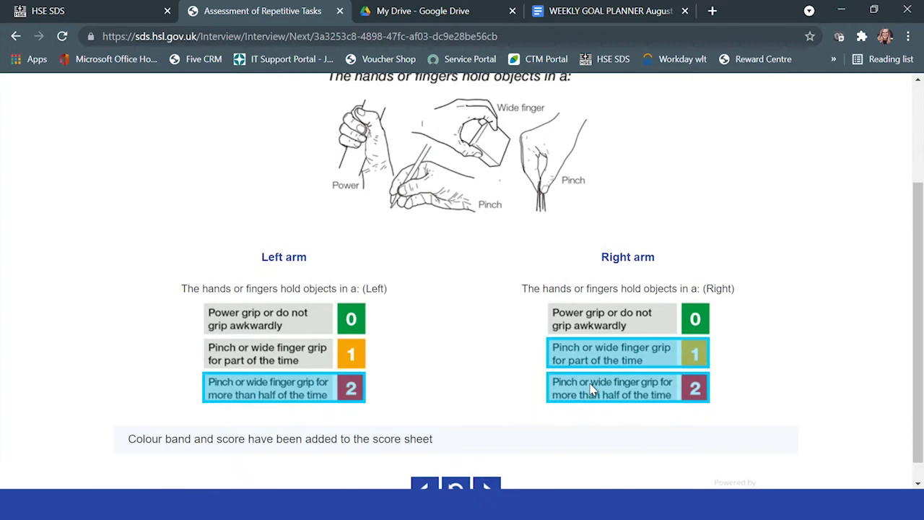
click(488, 485)
Step: Answer breaks as '3 to 4 hours' and work pace as 'sometimes difficult to keep up'
scroll(496, 312, down, 1)
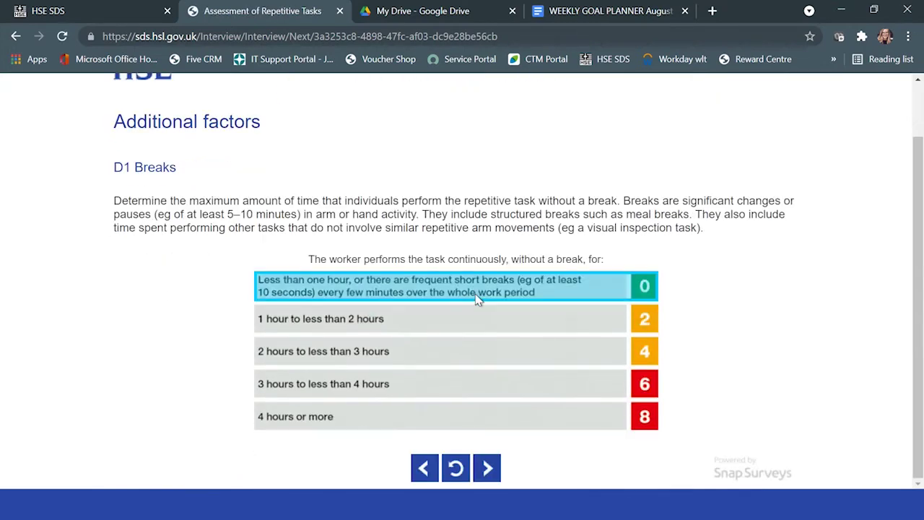
click(463, 309)
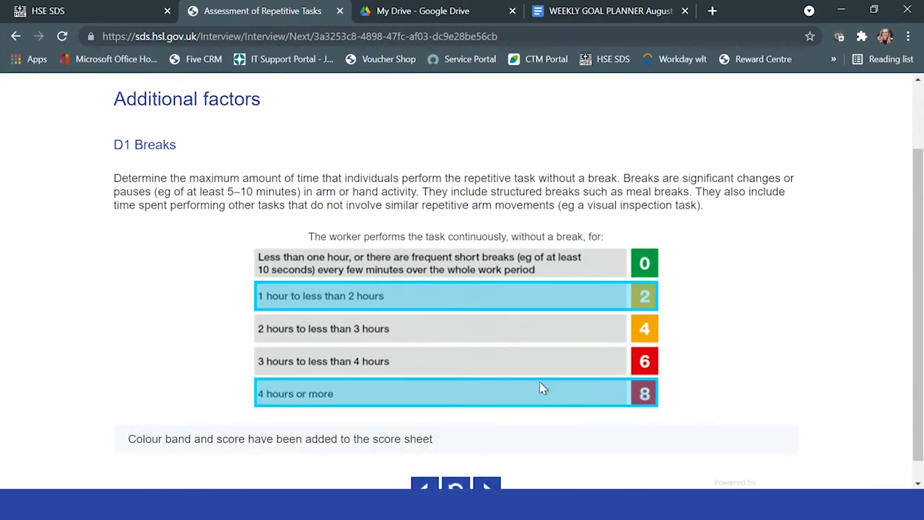
click(446, 362)
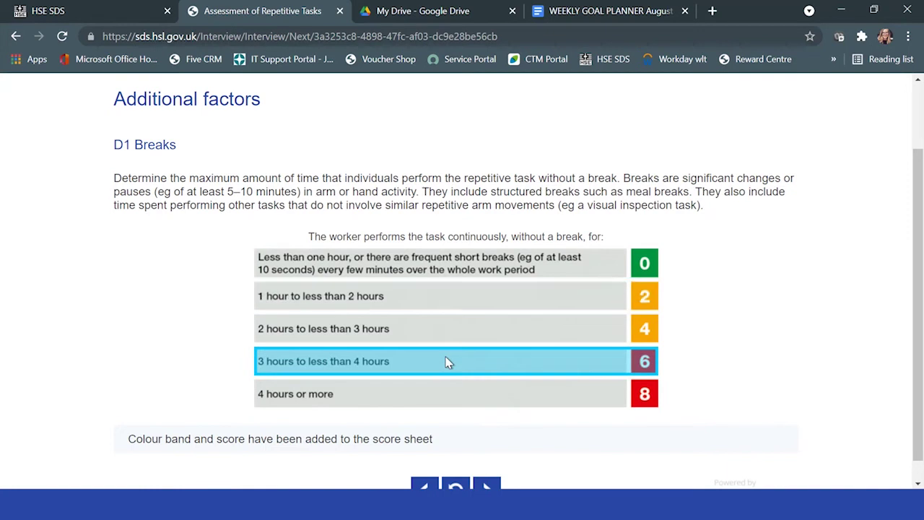
click(484, 487)
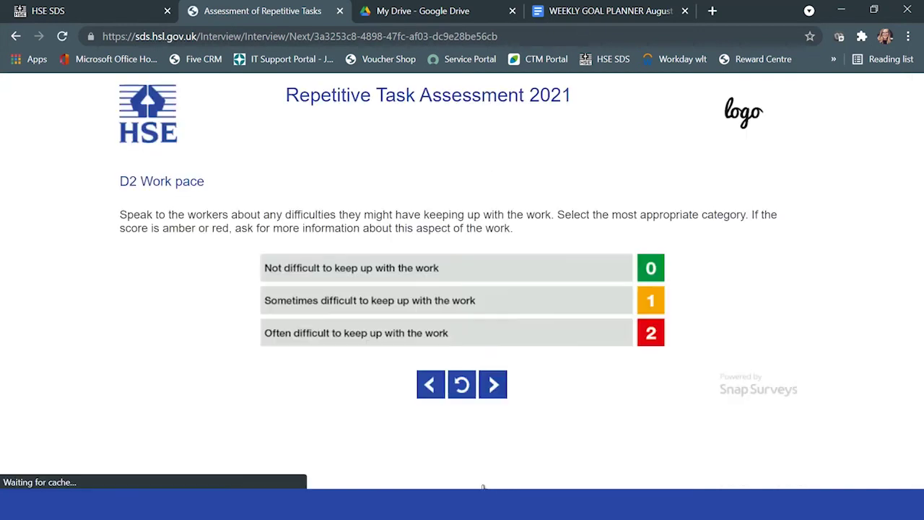
click(446, 329)
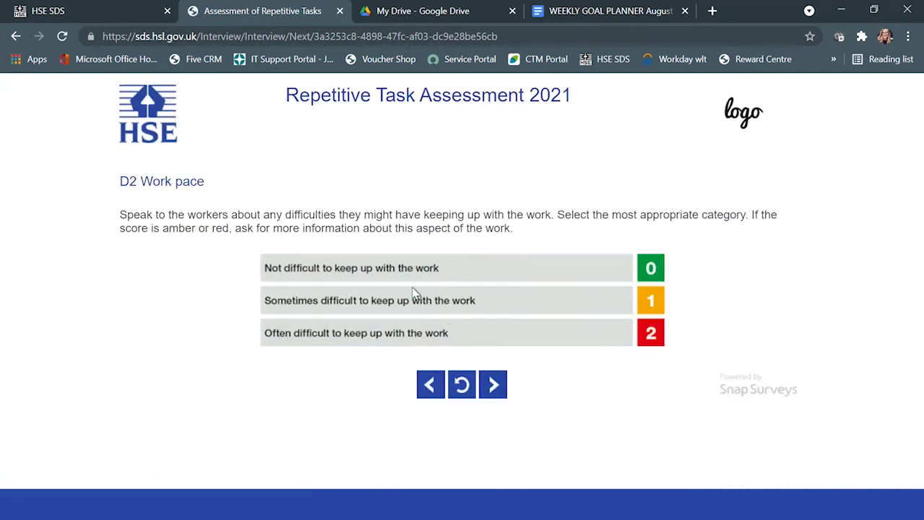
click(423, 301)
click(495, 432)
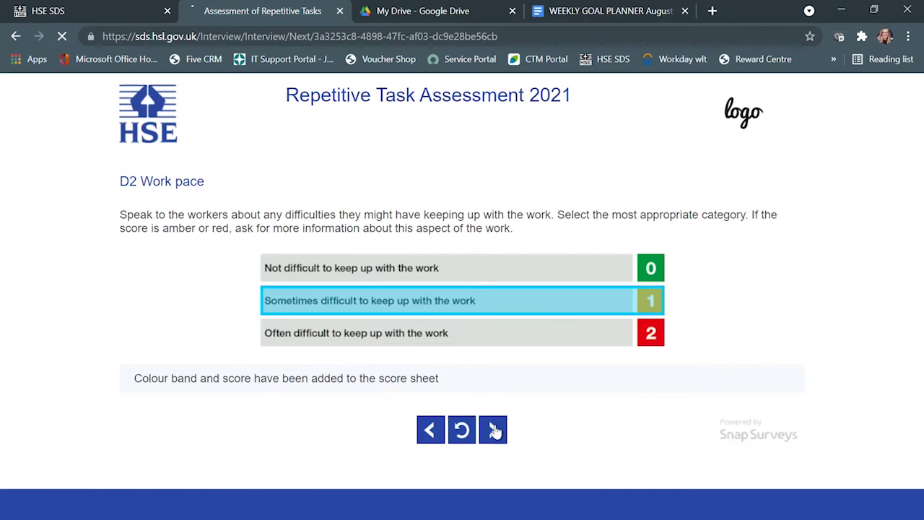
Step: Score other factors as one for the left arm, none for the right, and choose '2 hours to less than 4 hours'
scroll(455, 298, down, 1)
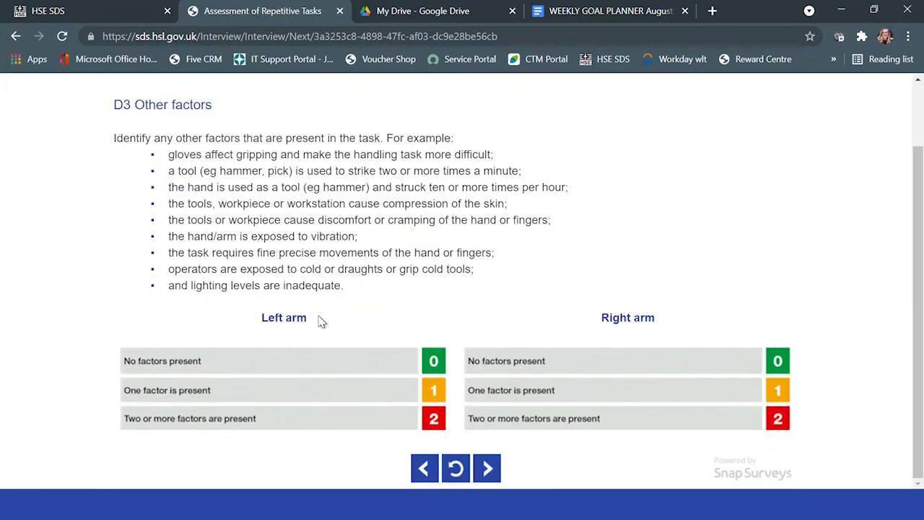
click(309, 393)
click(605, 425)
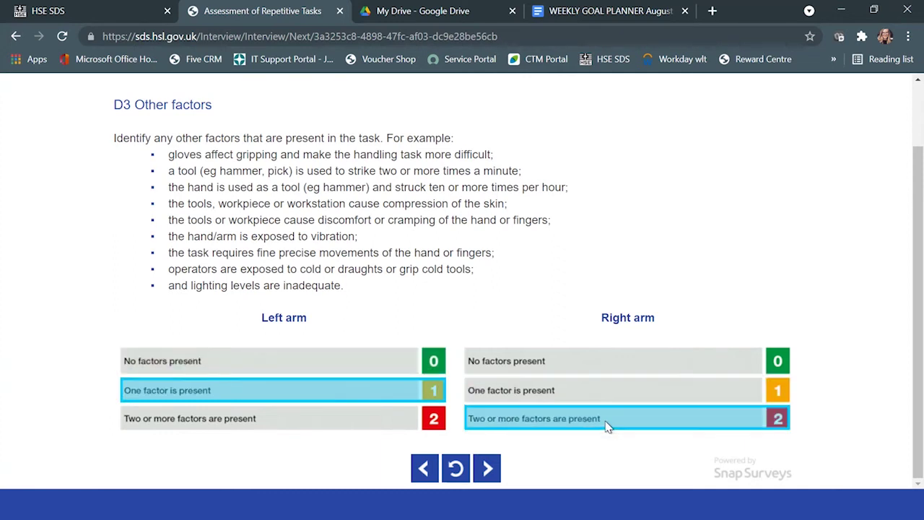
click(619, 367)
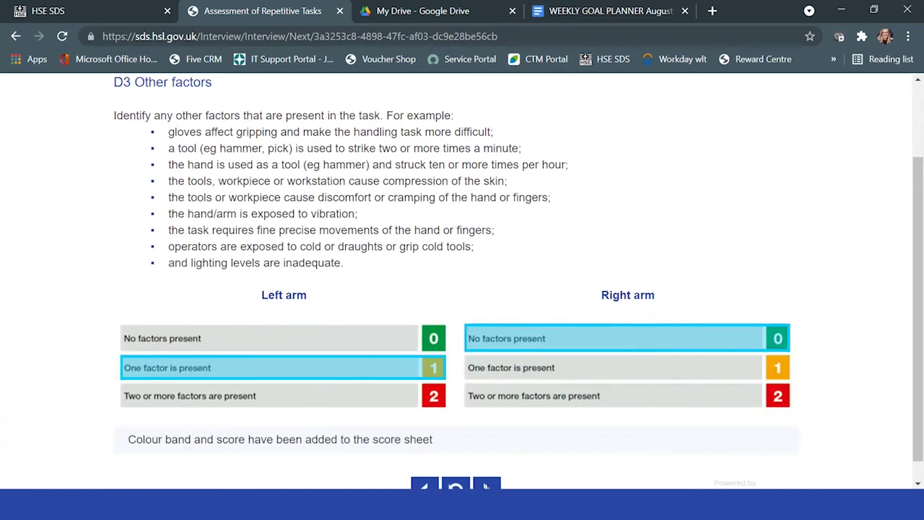
click(486, 485)
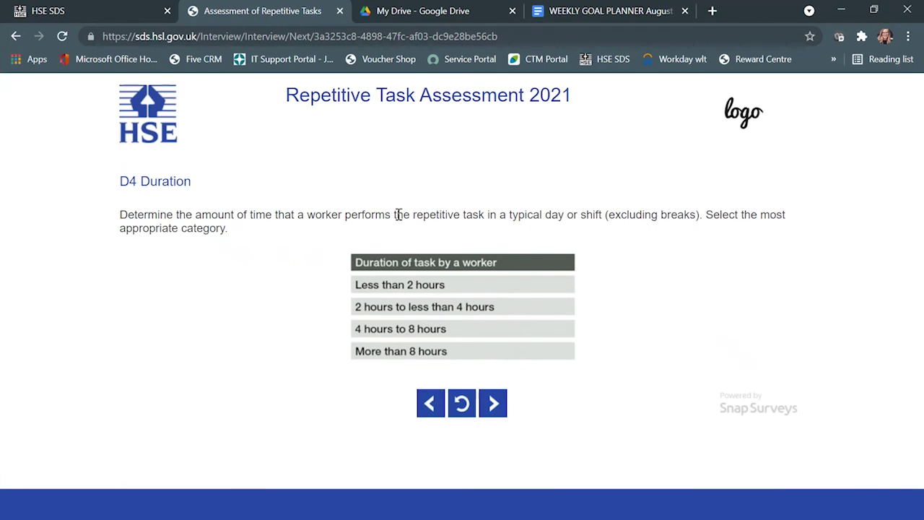
click(451, 309)
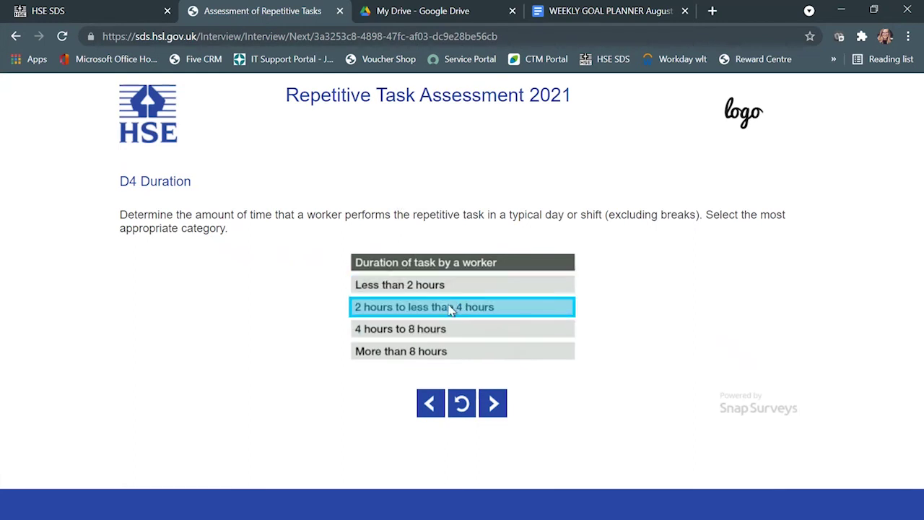
right_click(450, 308)
Step: Advance to the score sheet and scroll through the per-arm risk grades and control-measure boxes
click(487, 454)
click(485, 458)
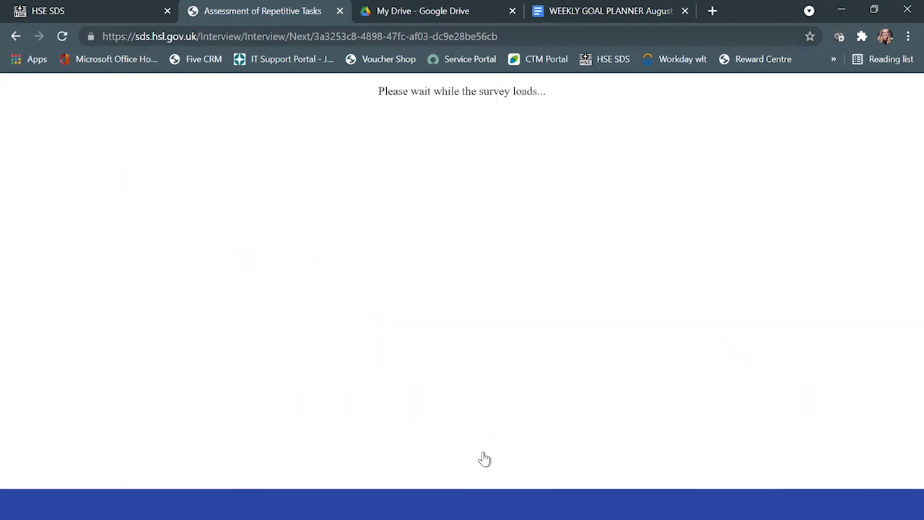
scroll(429, 310, down, 6)
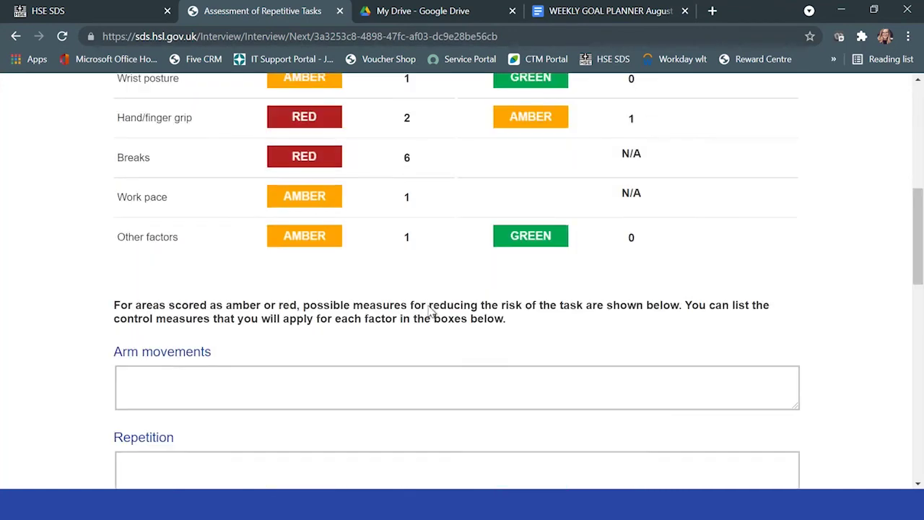
scroll(429, 310, down, 1)
scroll(429, 310, up, 7)
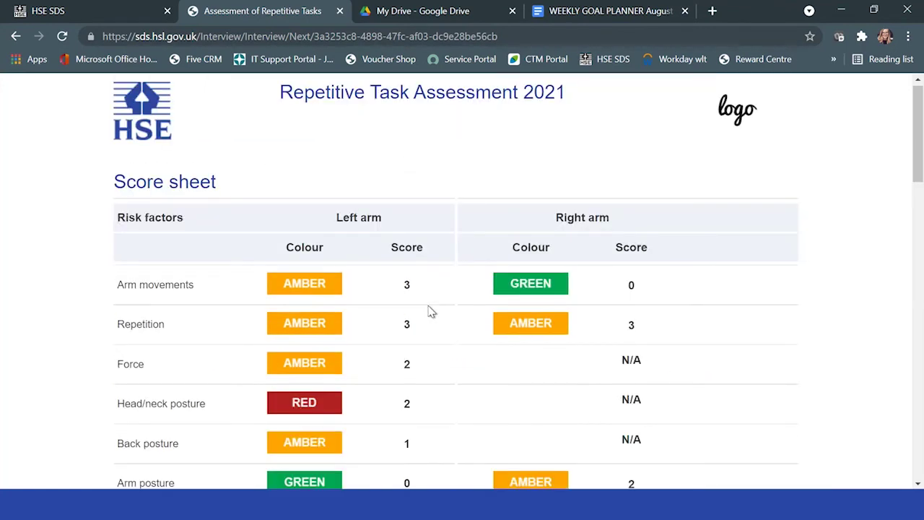
scroll(429, 311, down, 7)
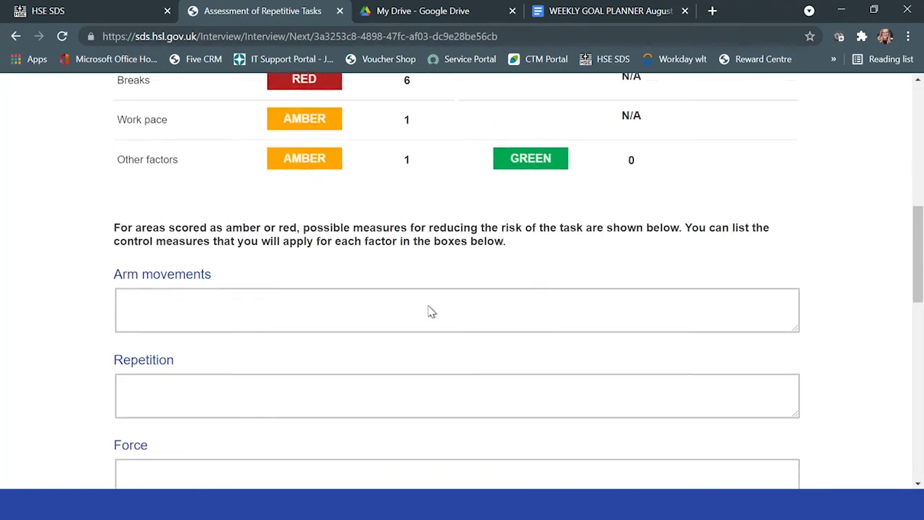
scroll(320, 242, down, 6)
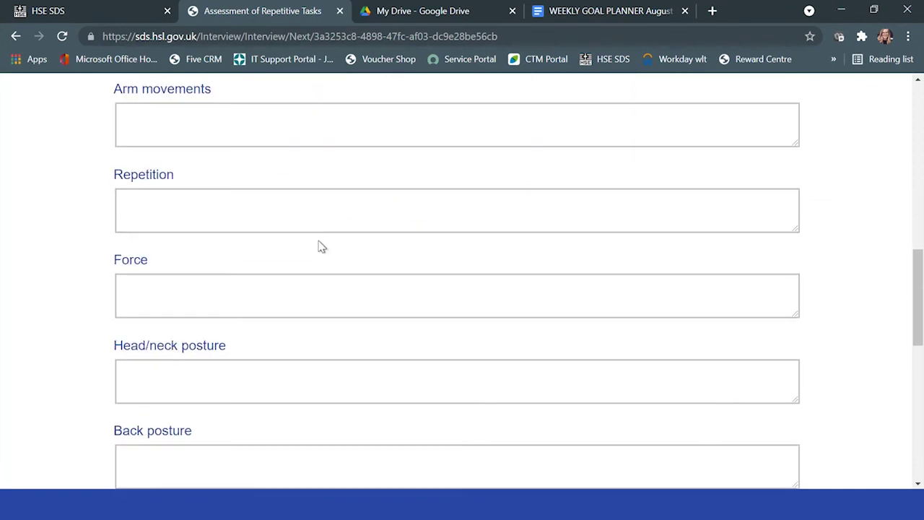
scroll(322, 247, down, 4)
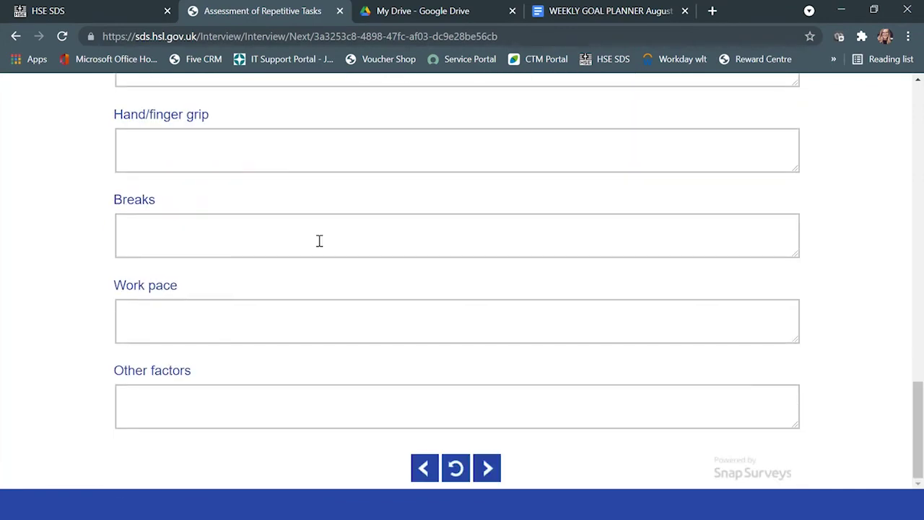
scroll(320, 241, up, 12)
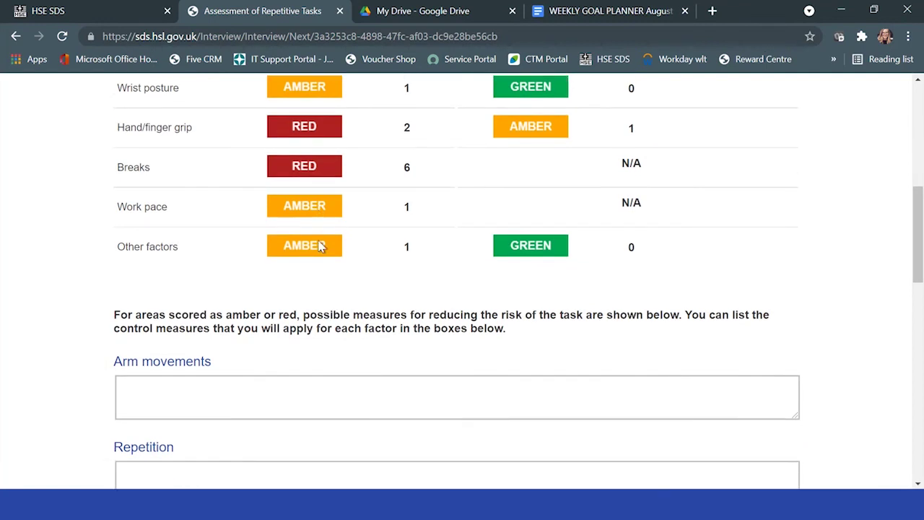
scroll(321, 247, down, 5)
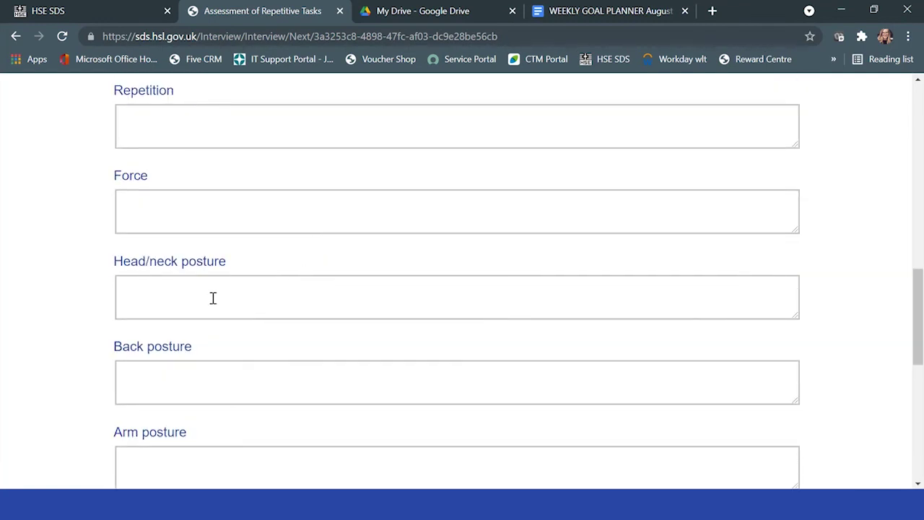
scroll(213, 299, down, 3)
scroll(289, 173, up, 2)
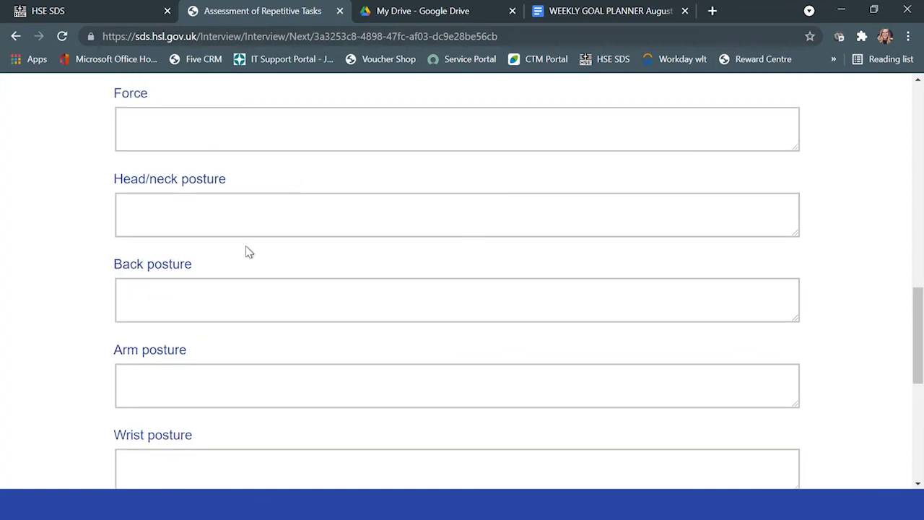
Step: Enter 'recommended yoga moves or stretched before start' as the Head/neck posture control measure
click(231, 208)
text(recommene)
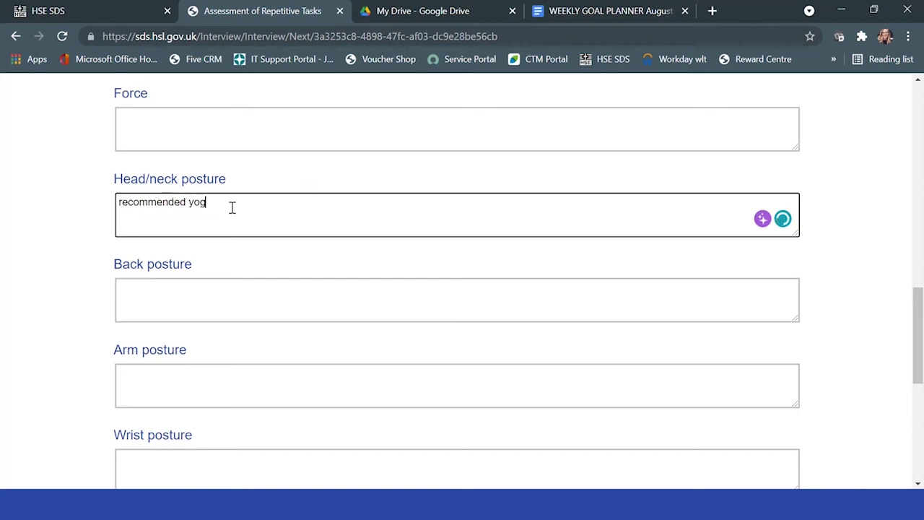
text(d yoga moves or stretched before starting.)
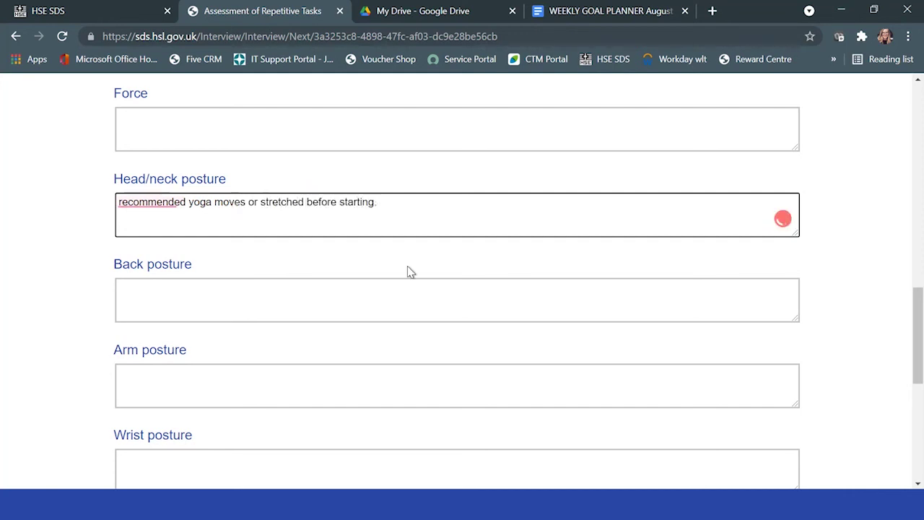
scroll(407, 271, down, 4)
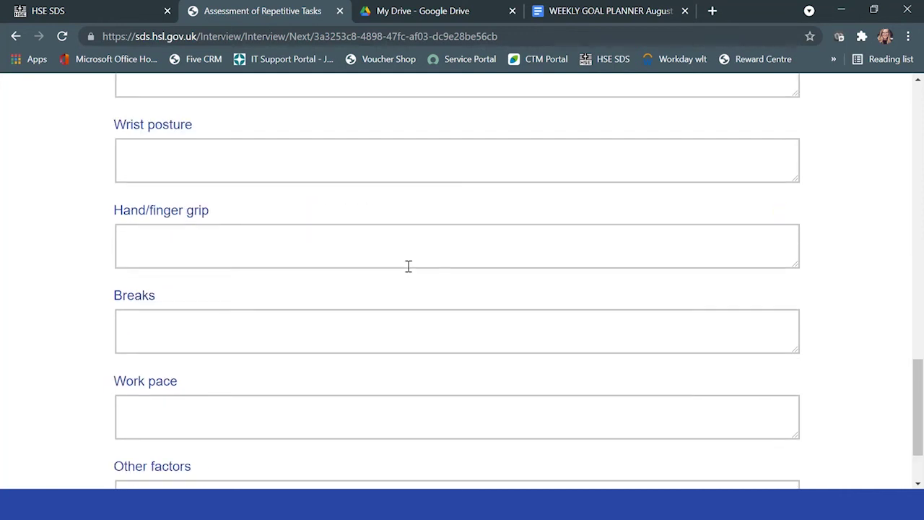
scroll(340, 361, down, 2)
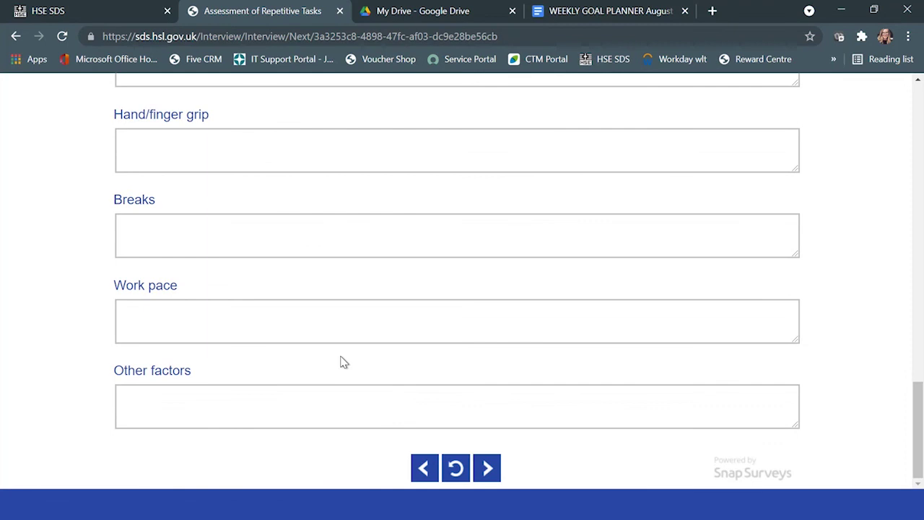
Step: Continue past the score sheet with measures and select the email field for the report copy
click(488, 469)
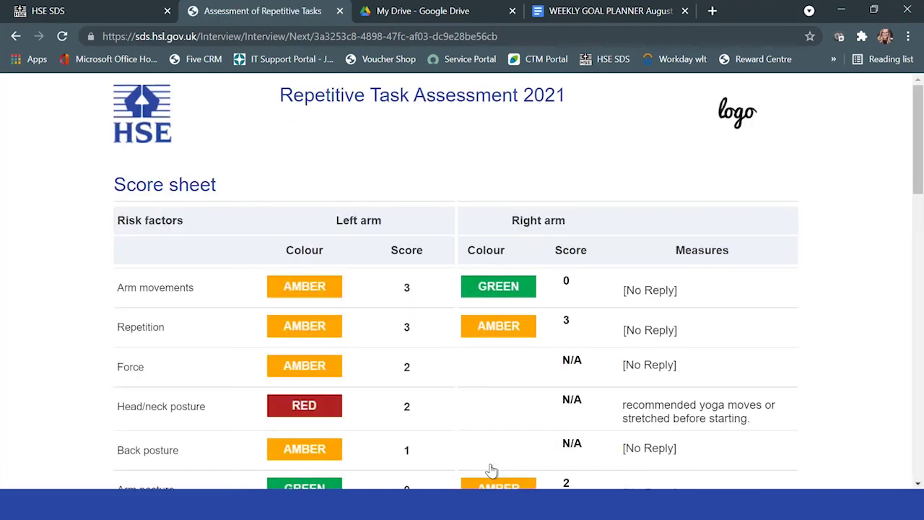
scroll(605, 433, down, 4)
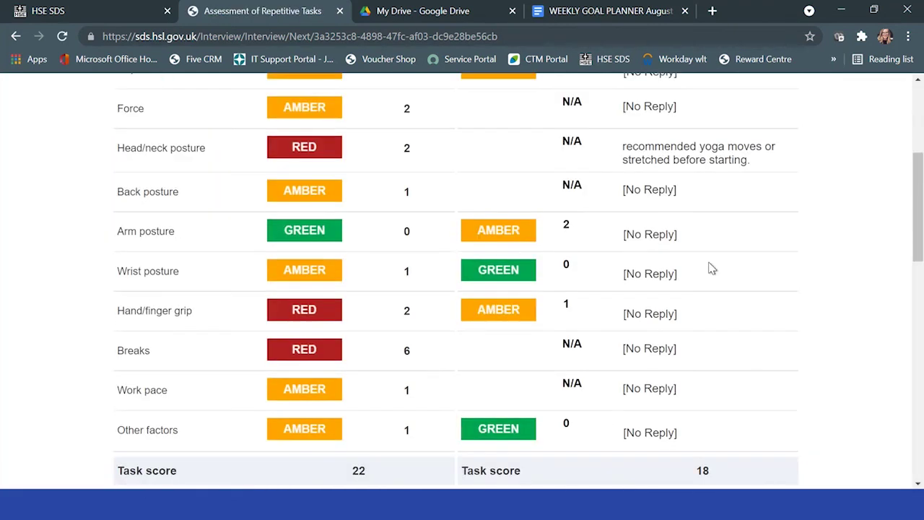
scroll(663, 208, down, 10)
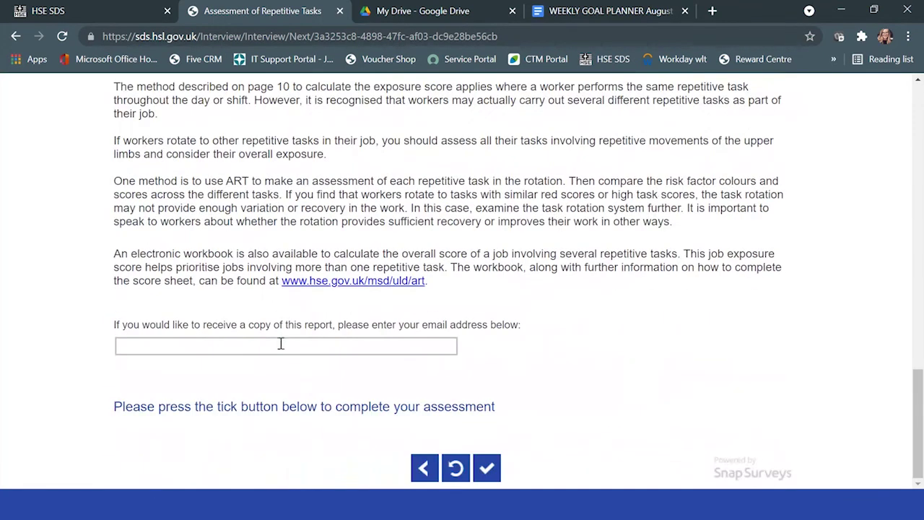
click(281, 344)
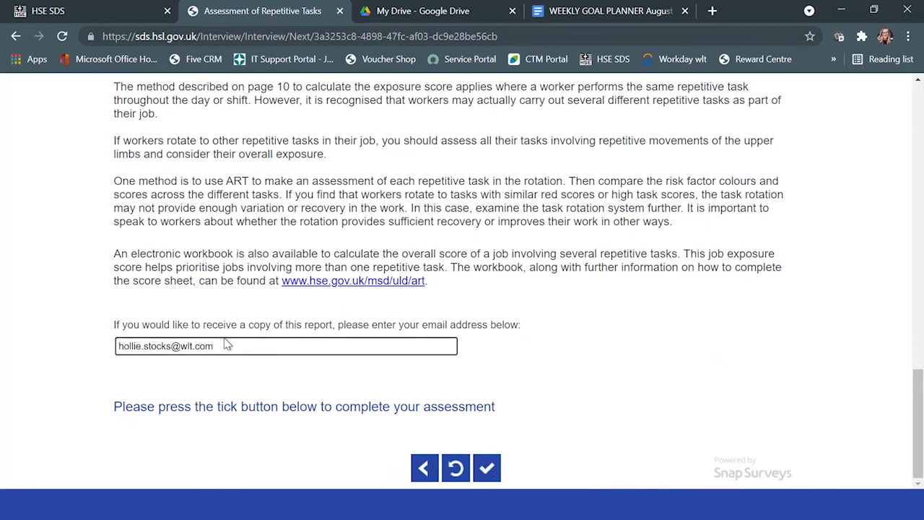
Step: Submit the assessment and view the Assessment of Repetitive Tasks summary in the first HSE SDS tab
click(488, 469)
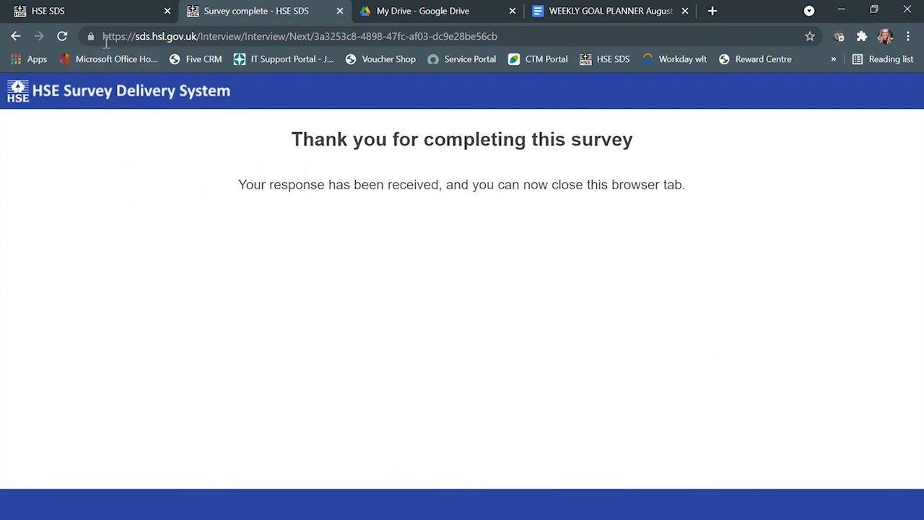
click(101, 20)
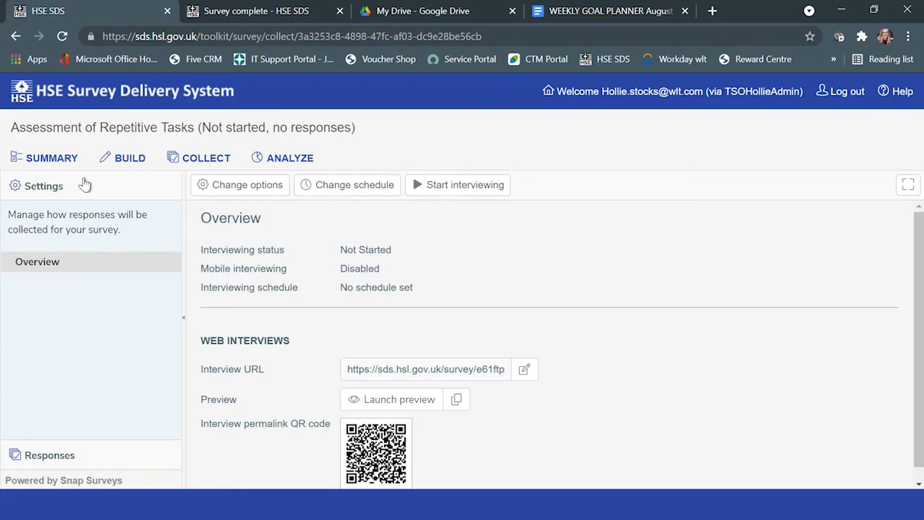
click(57, 164)
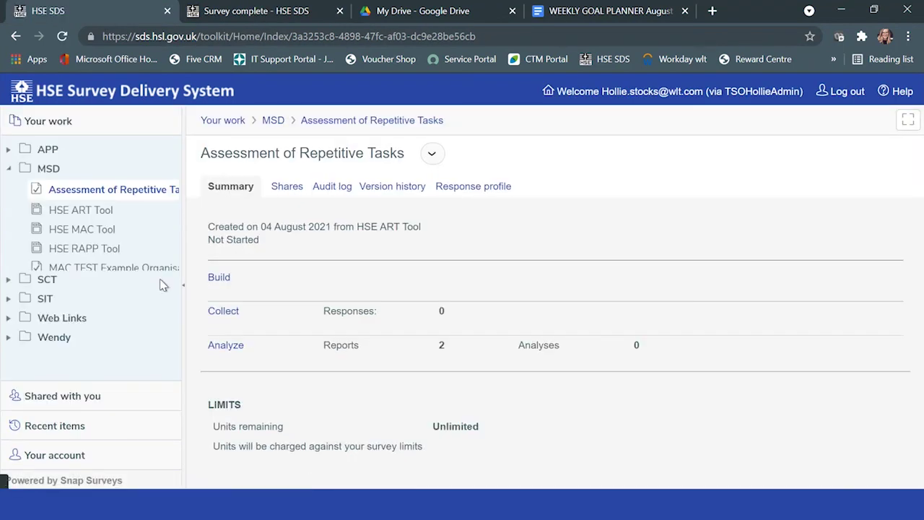